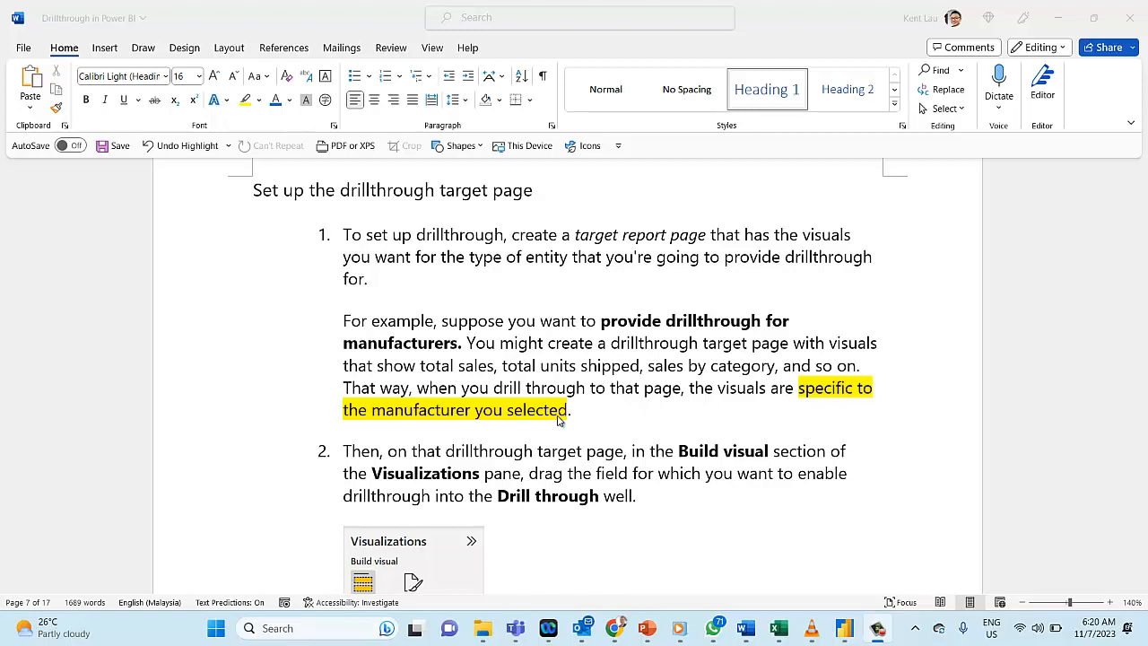
Read the instructions for setting up the drillthrough target page, including the drill-through field and the back button.
scroll(557, 420, "down", 3)
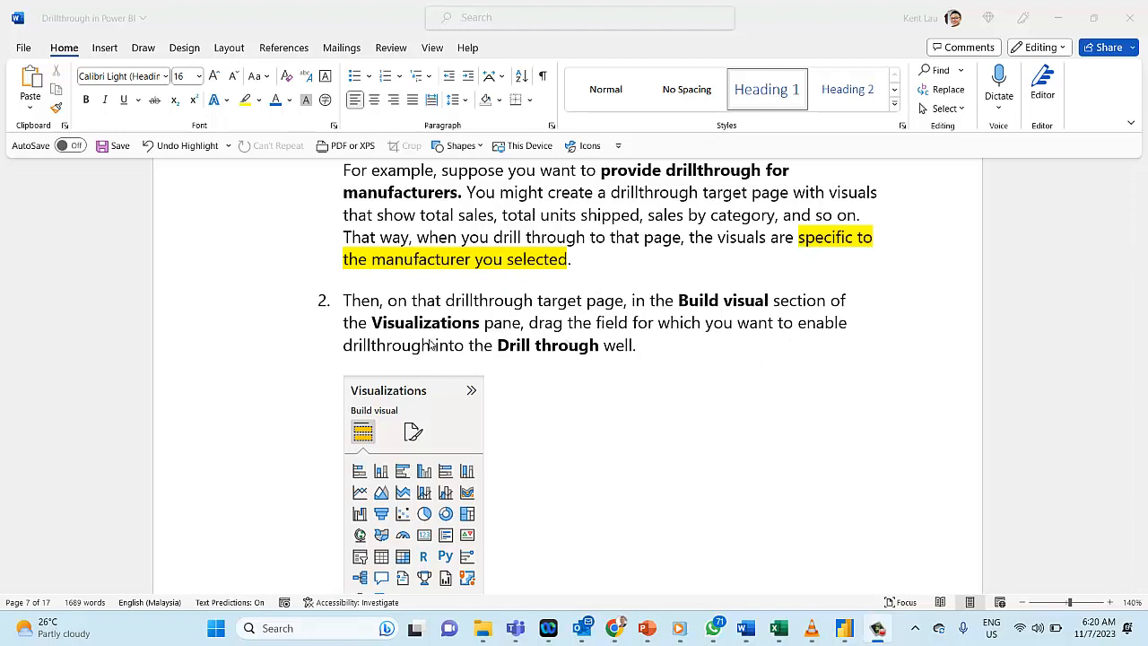
scroll(607, 423, "down", 3)
scroll(607, 424, "down", 2)
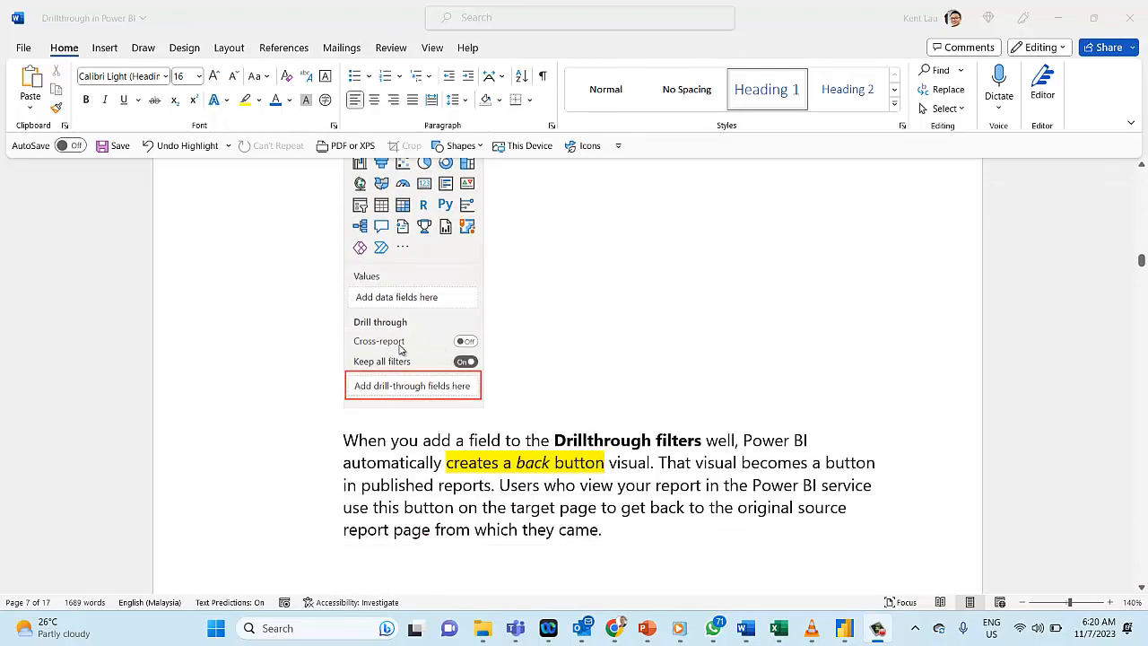
scroll(400, 350, "up", 1)
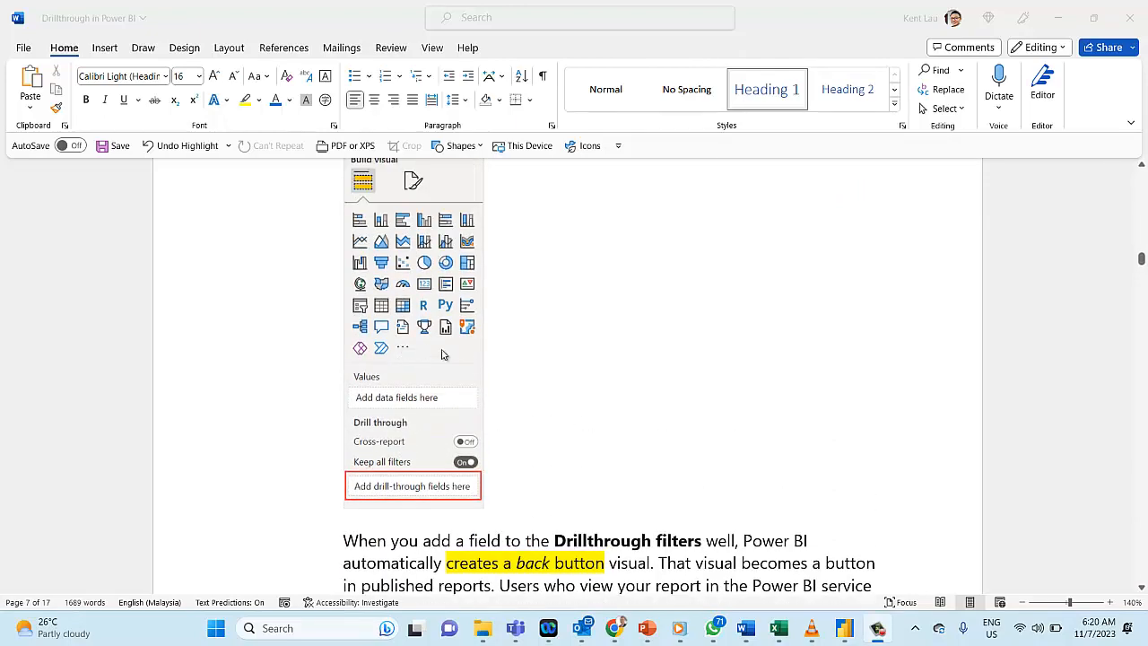
Switch to the Power BI Desktop sales dashboard, review the locations table's Geo and Region data, and return to the report.
left_click(843, 630)
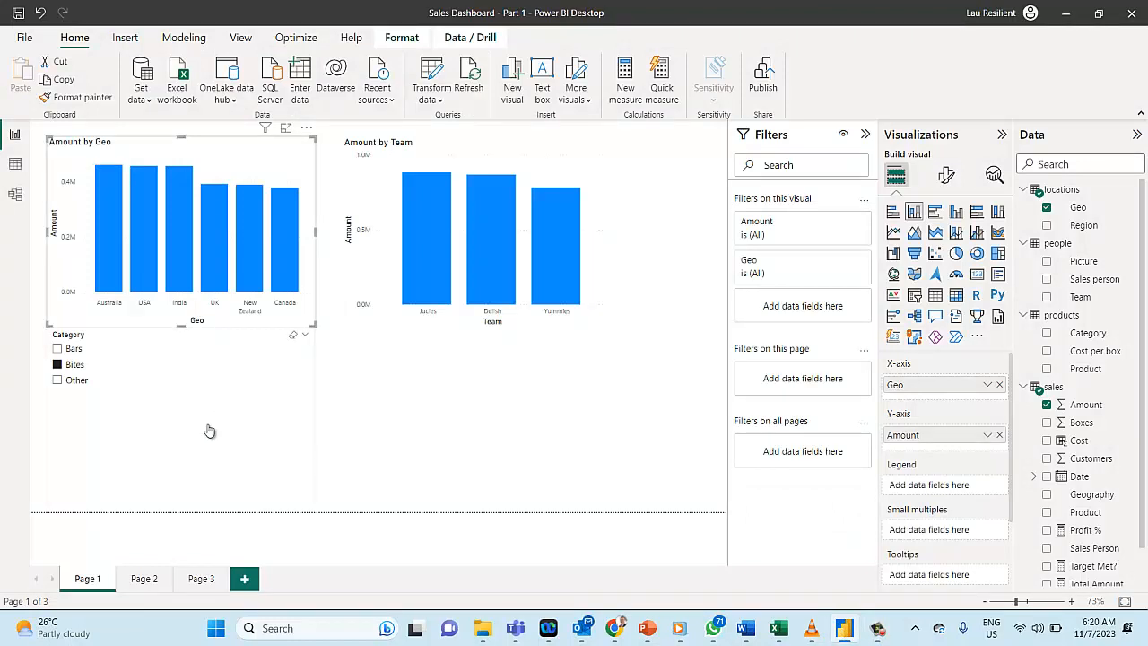
left_click(14, 167)
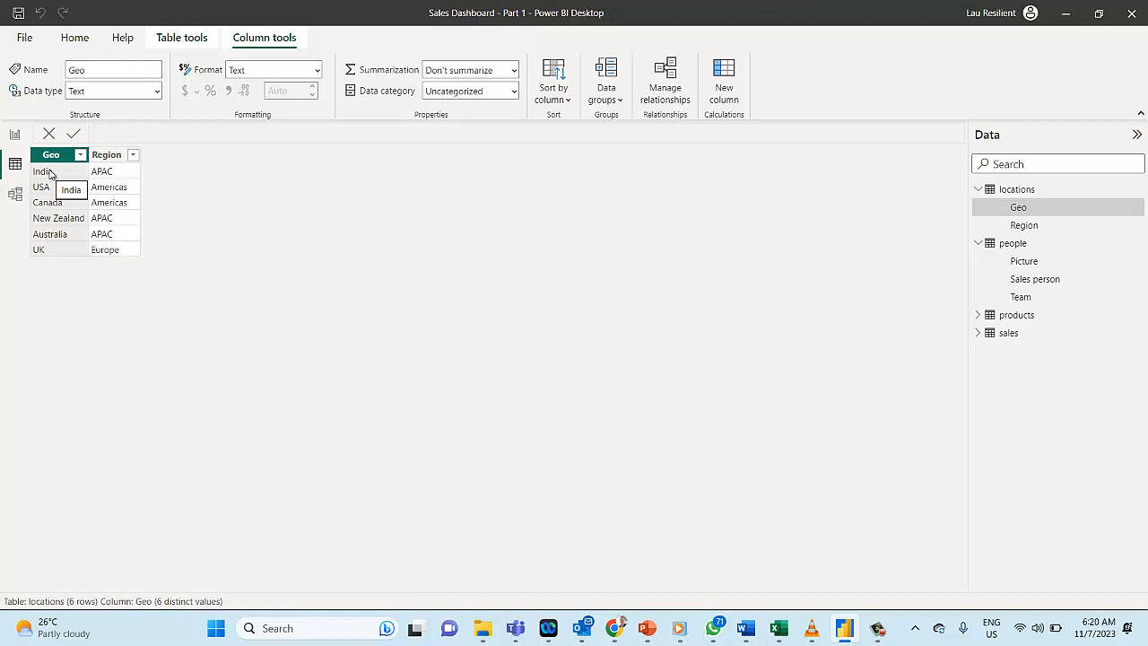
left_click(14, 134)
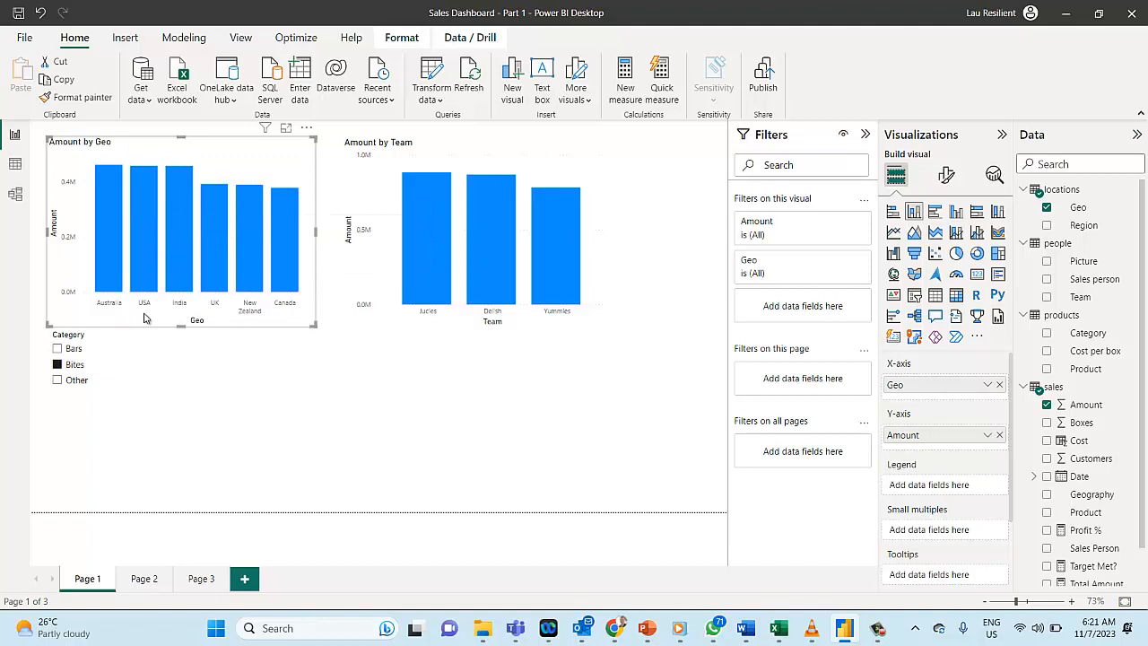
Drill through from the India column of the Amount by Geo chart to Page 3.
mouse_move(173, 226)
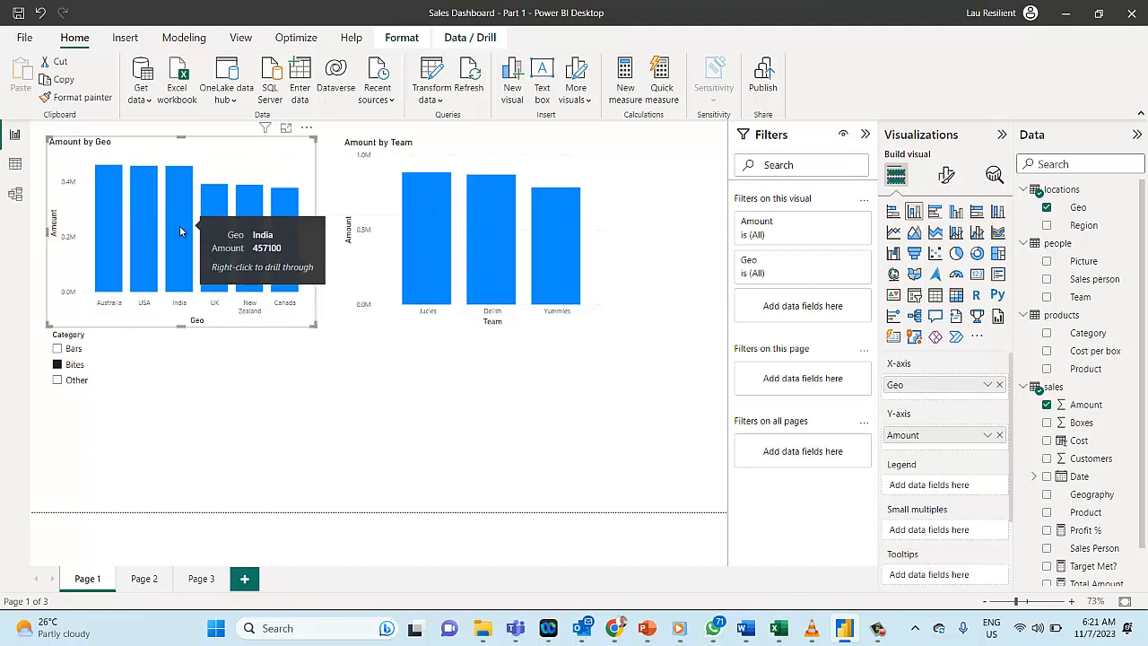
left_click(179, 231)
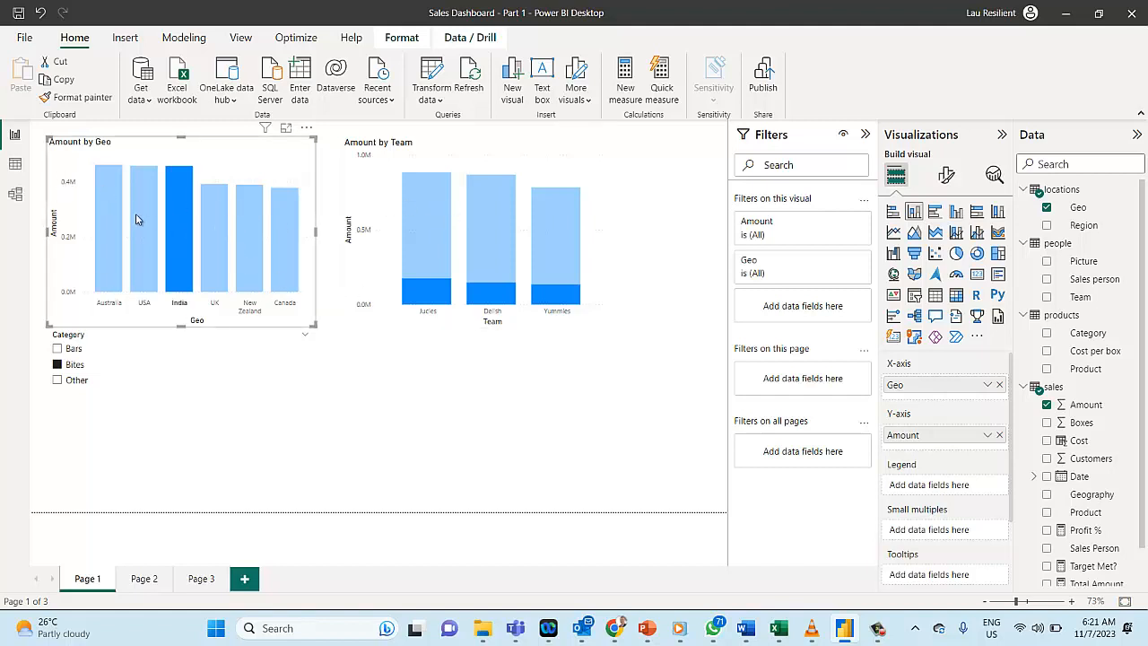
mouse_move(136, 219)
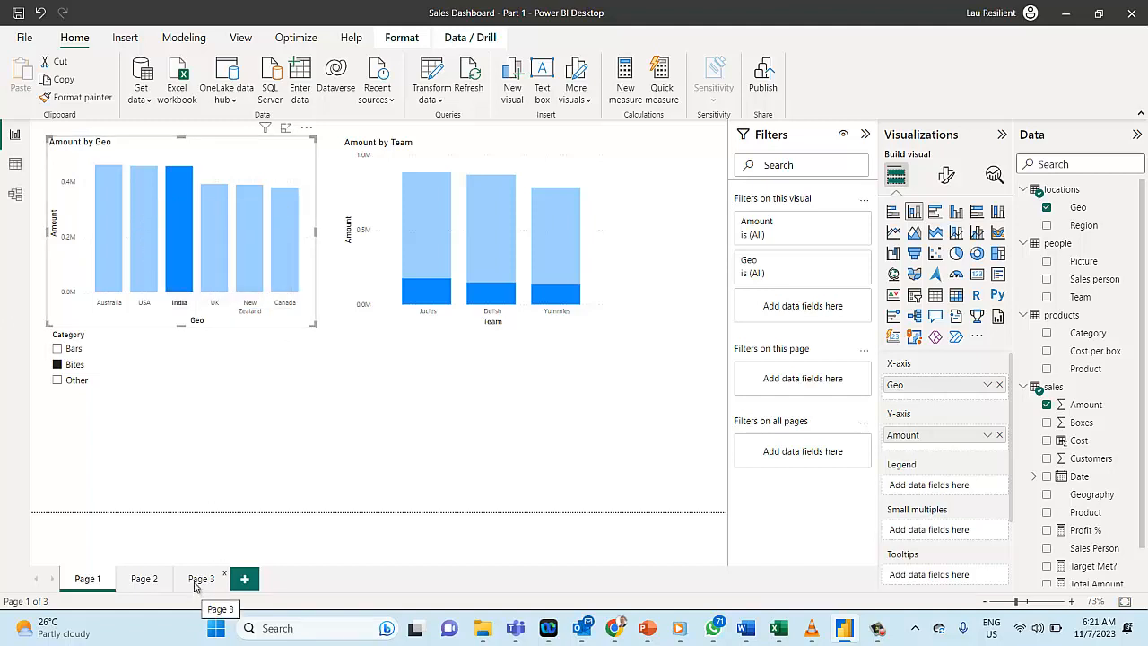
mouse_move(177, 251)
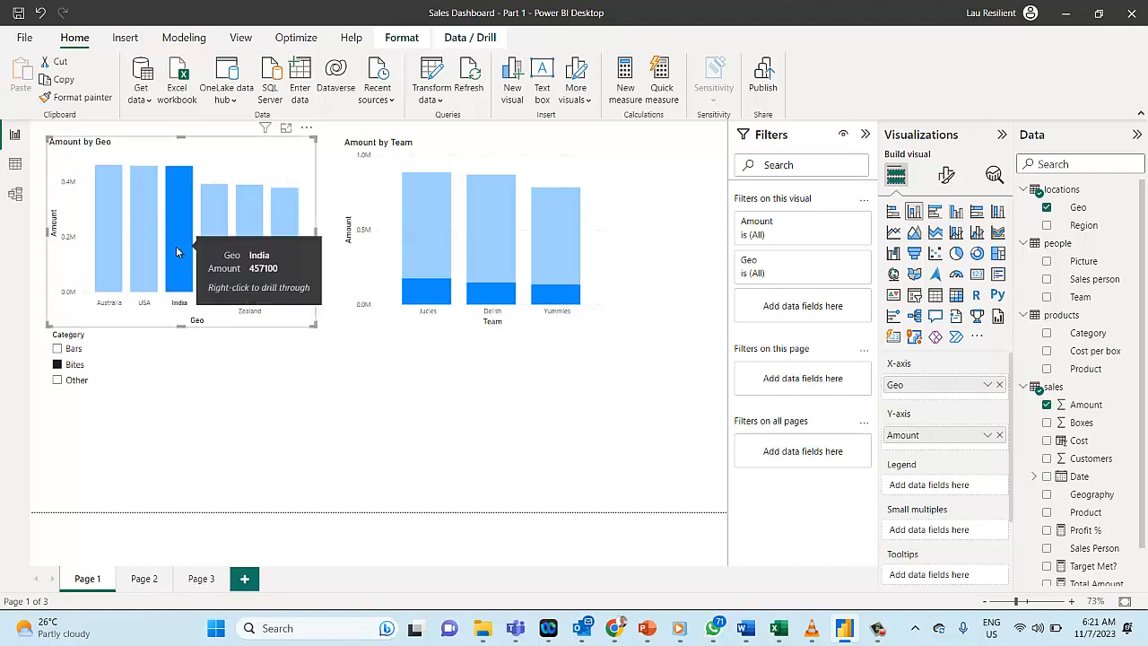
right_click(177, 251)
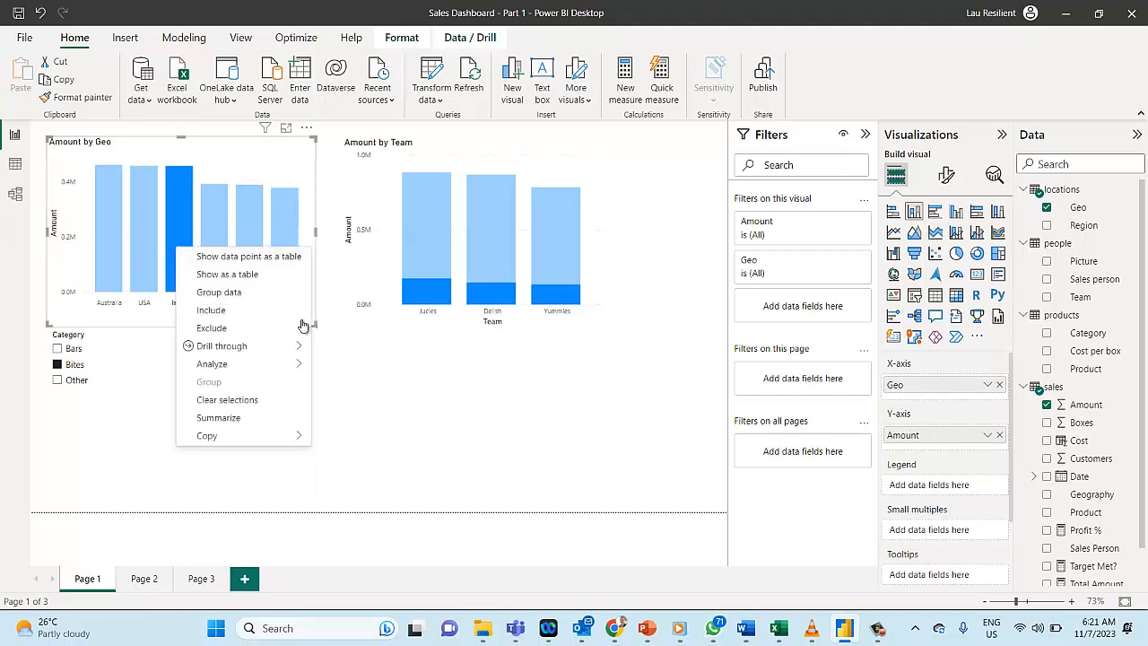
mouse_move(229, 346)
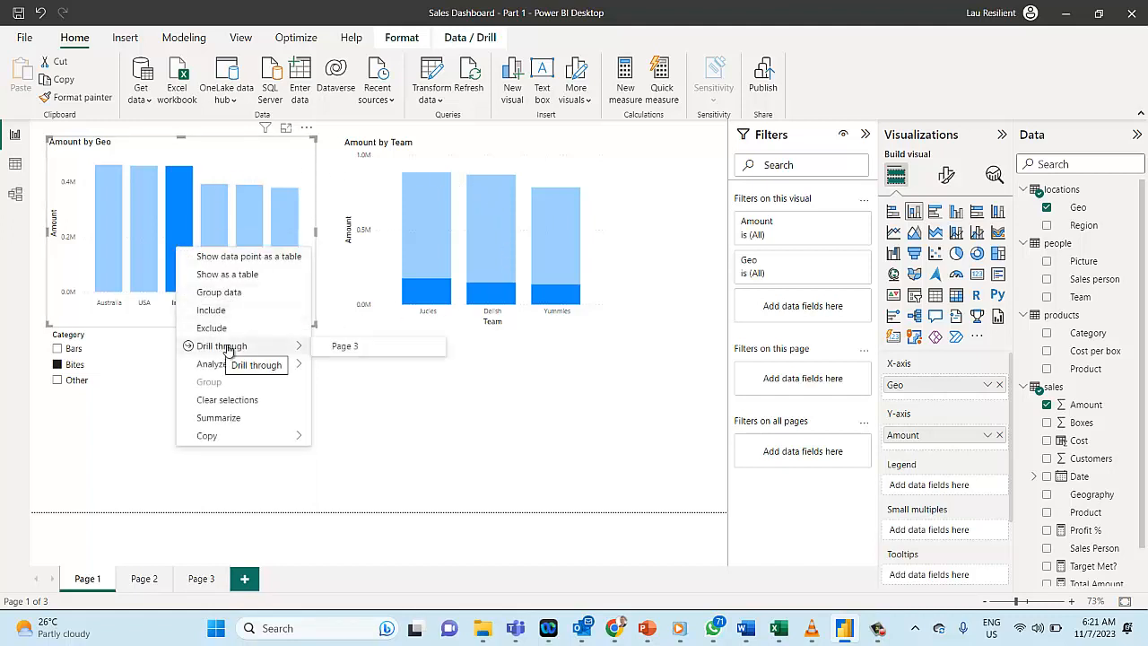
left_click(373, 349)
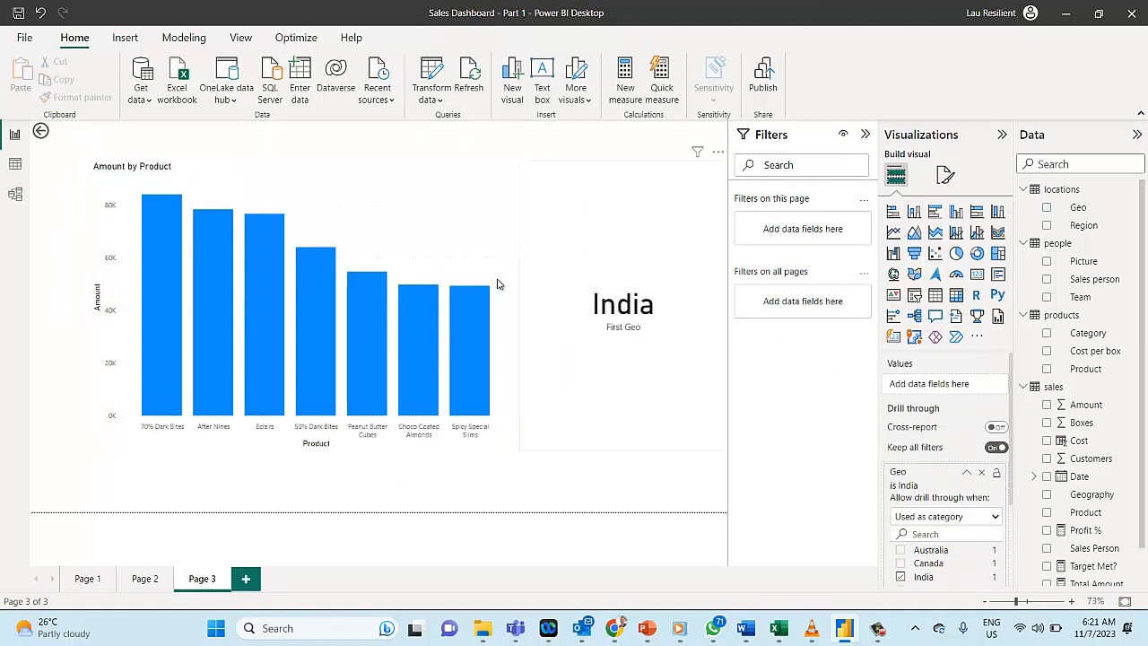
Add a new report page with a card for the locations table's Geo field, resized to a short, wide header.
left_click(246, 580)
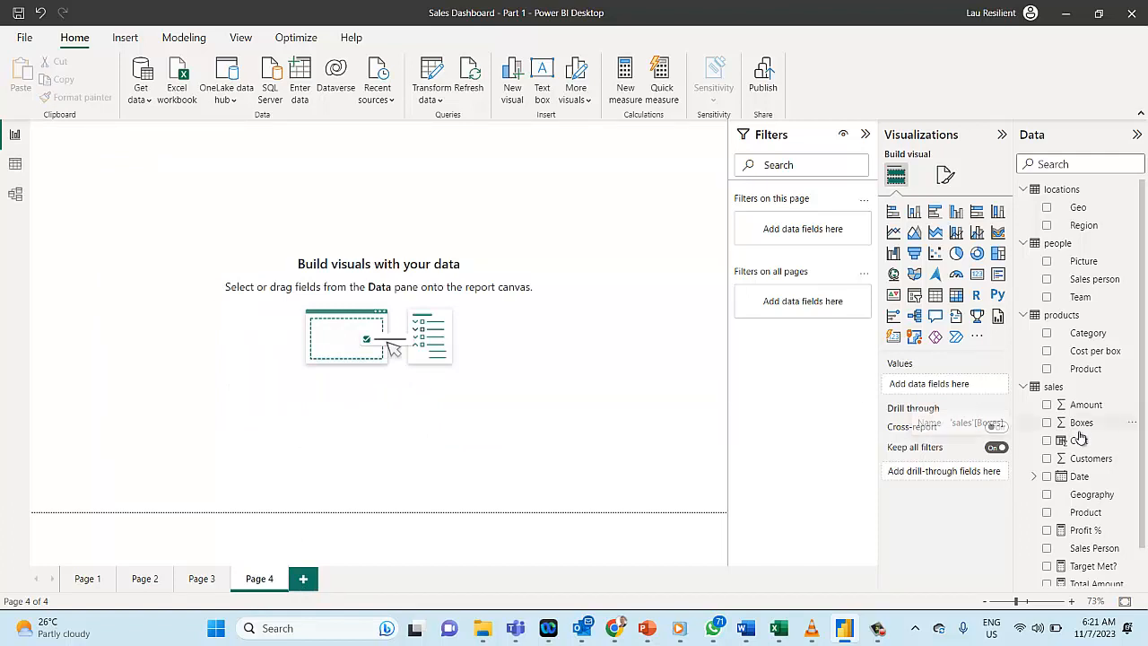
left_click(977, 275)
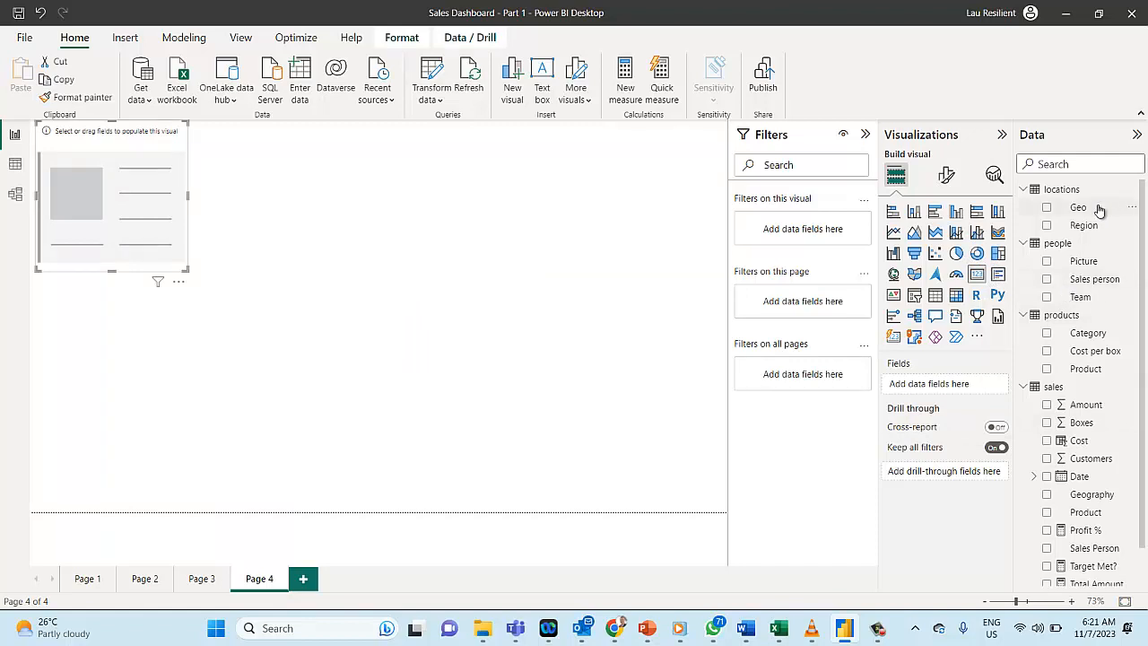
left_click_drag(1094, 210, 142, 229)
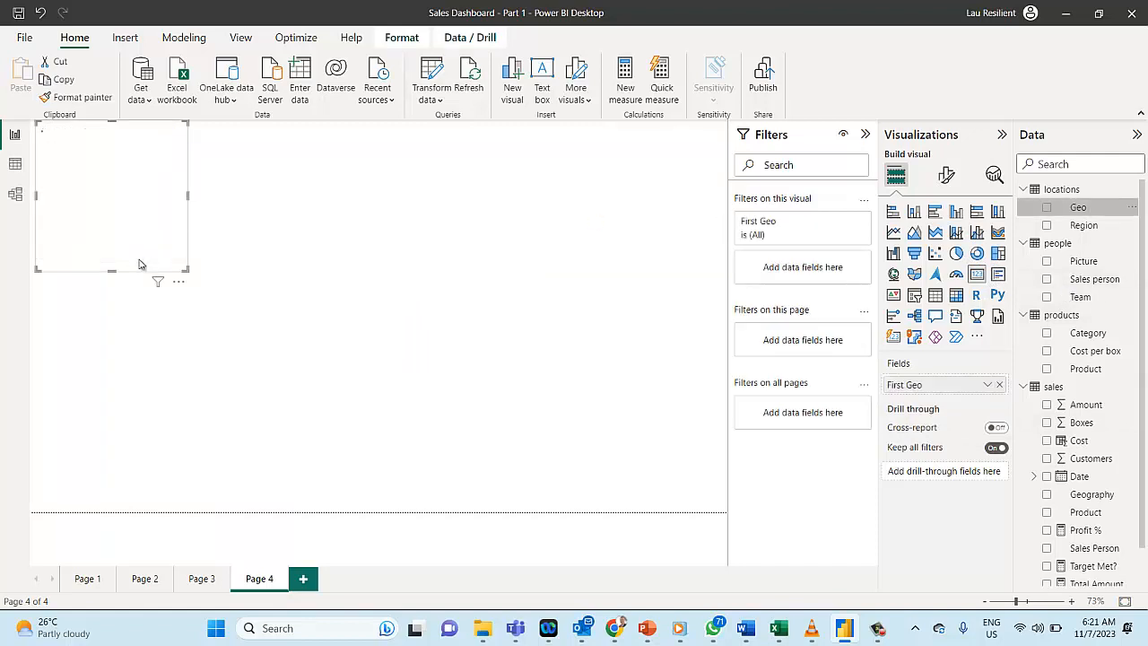
left_click_drag(185, 275, 193, 186)
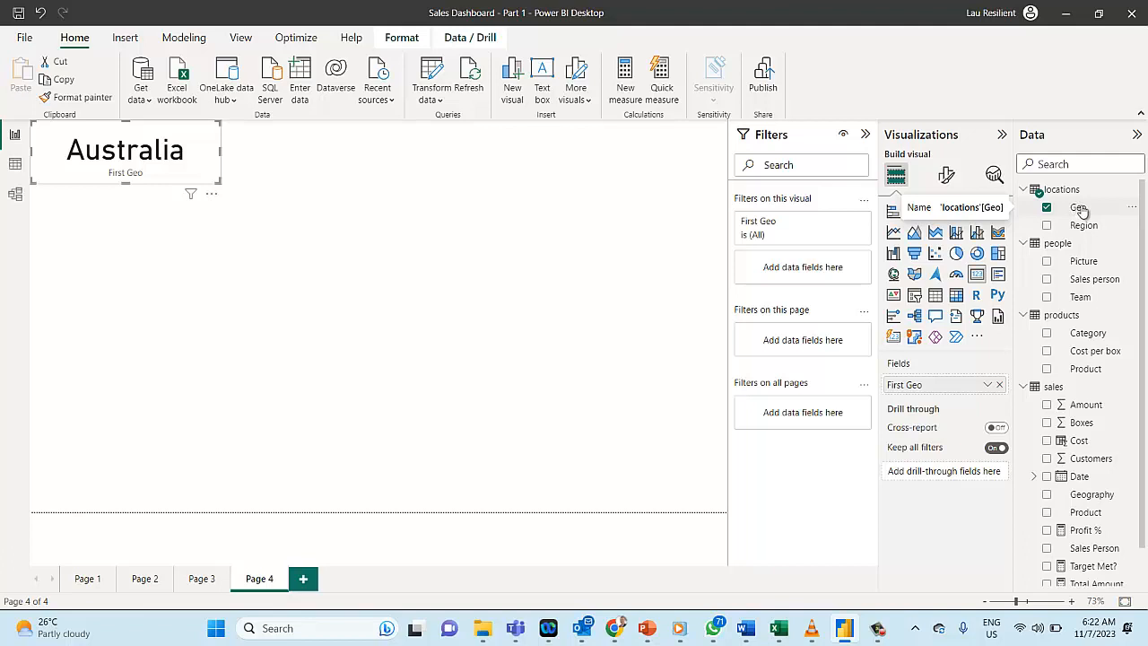
Set the locations table's Geo as the drill-through field of Page 4.
left_click_drag(1081, 208, 937, 476)
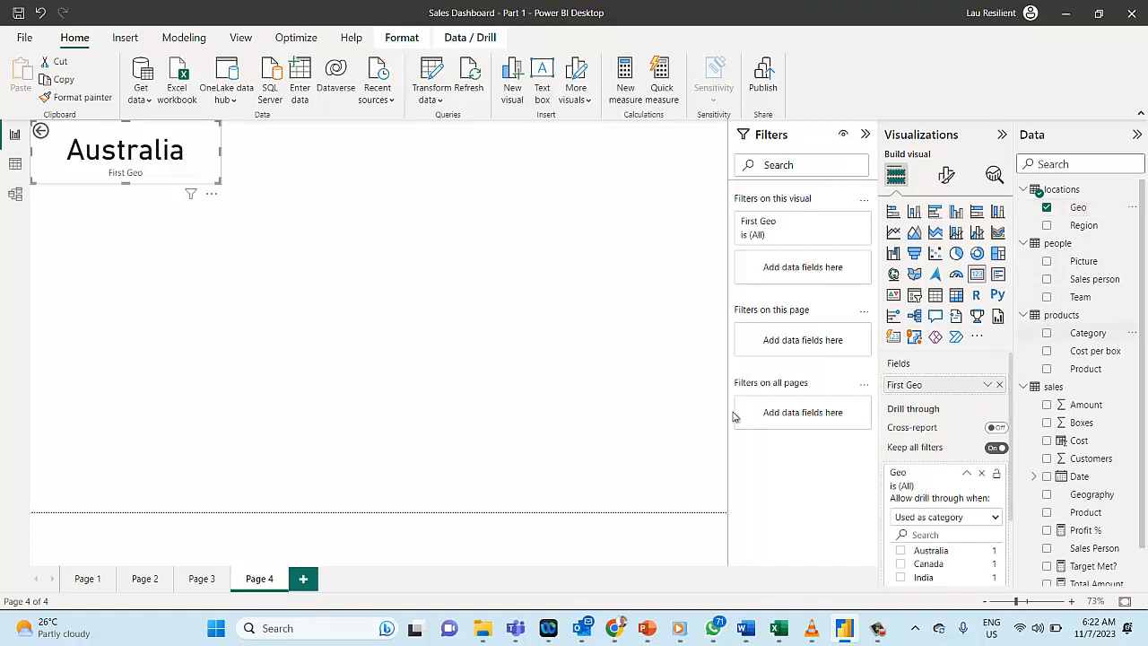
left_click(463, 399)
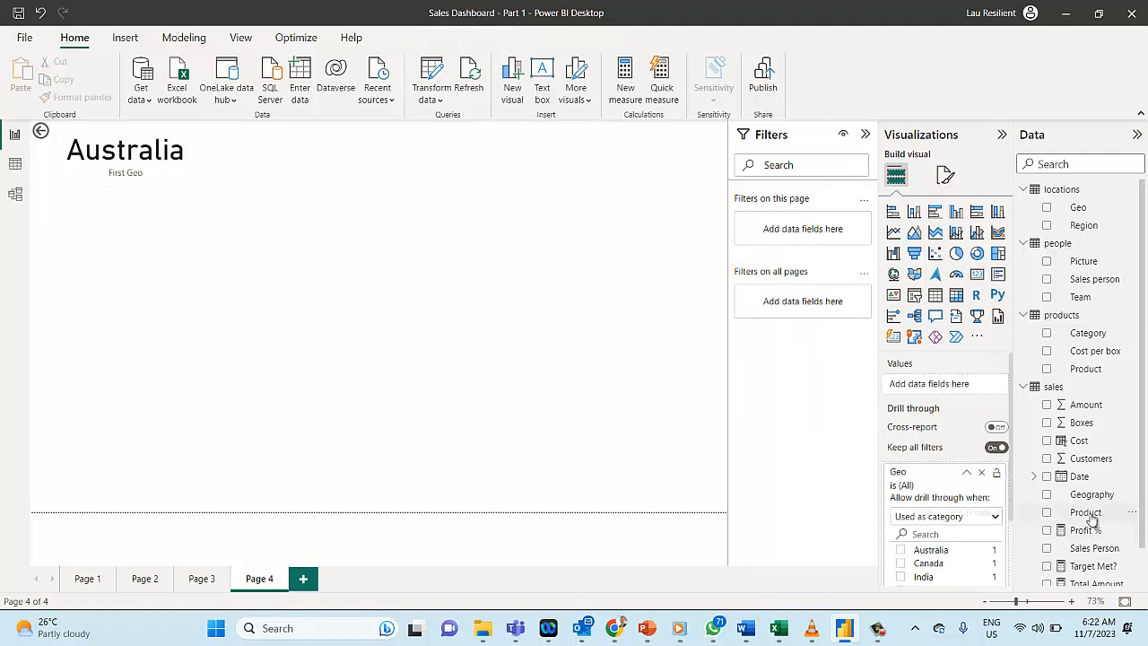
Build a stacked column chart of sales Amount by Product on Page 4, enlarged and placed below the Geo card.
left_click_drag(1090, 520, 381, 360)
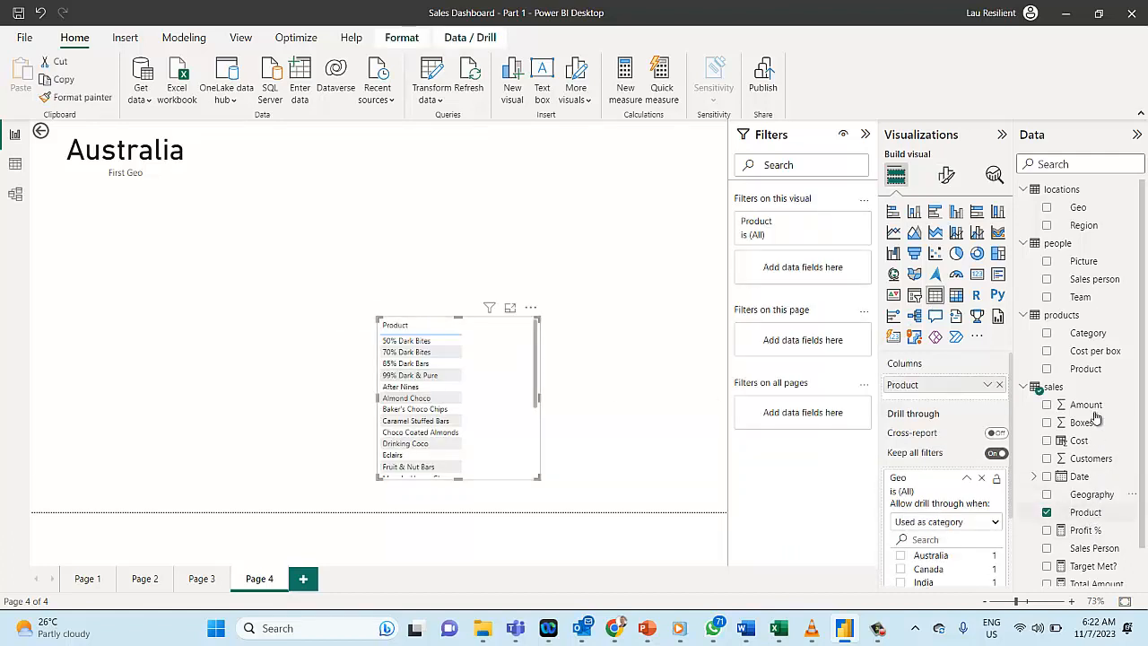
left_click(421, 420)
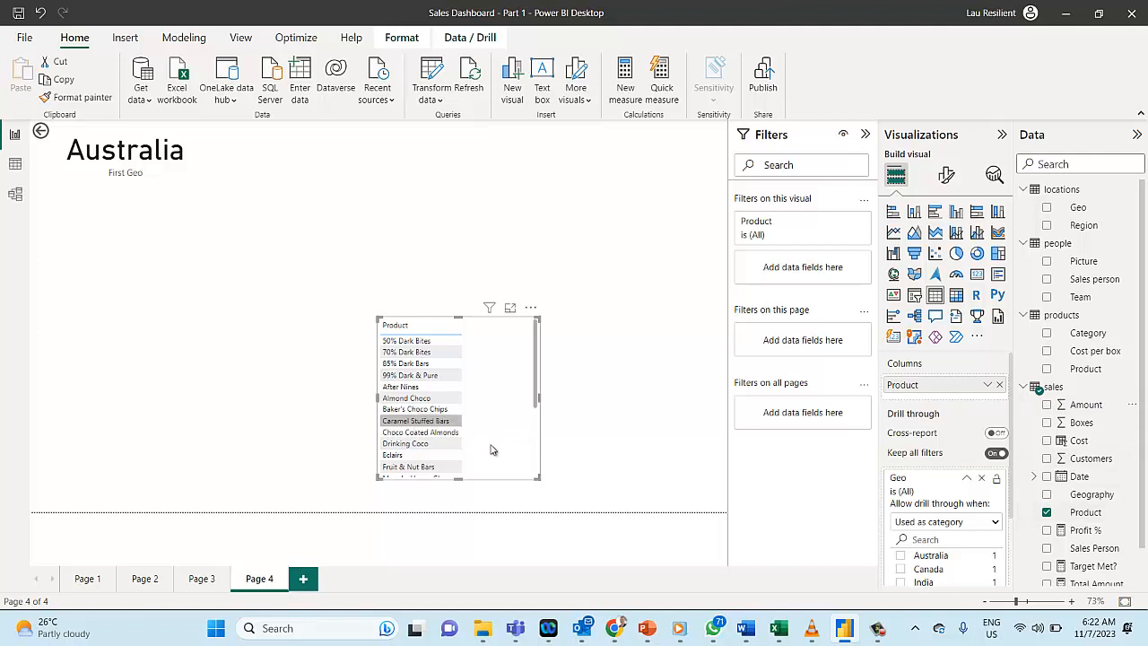
left_click_drag(498, 453, 280, 359)
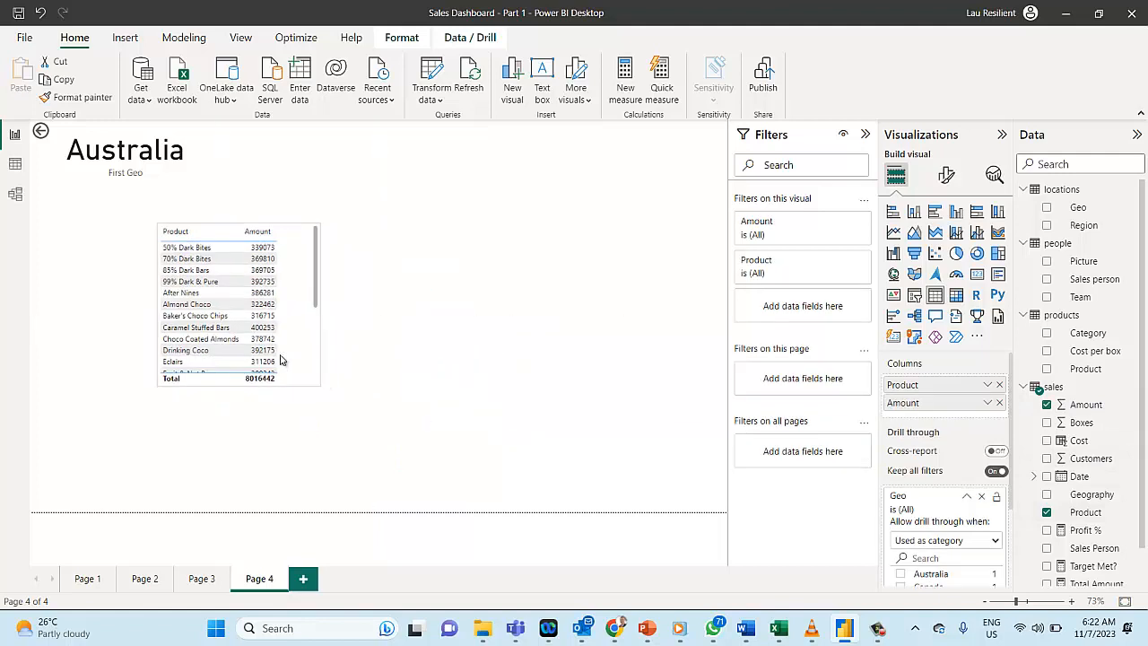
left_click(914, 211)
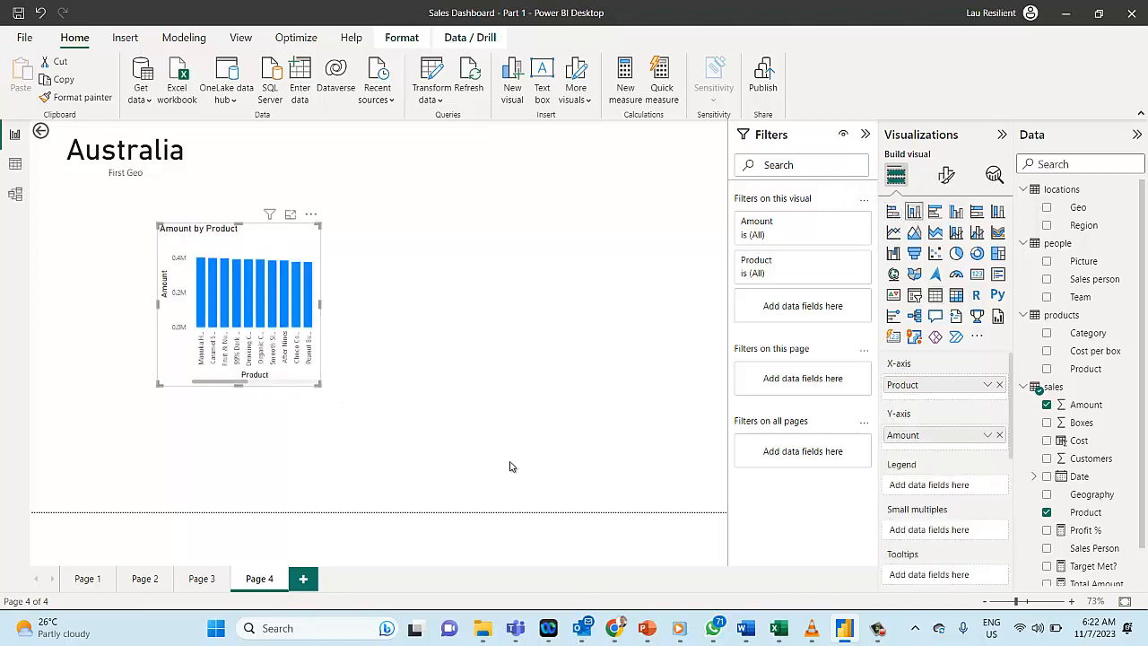
left_click_drag(319, 385, 529, 468)
left_click_drag(370, 239, 302, 242)
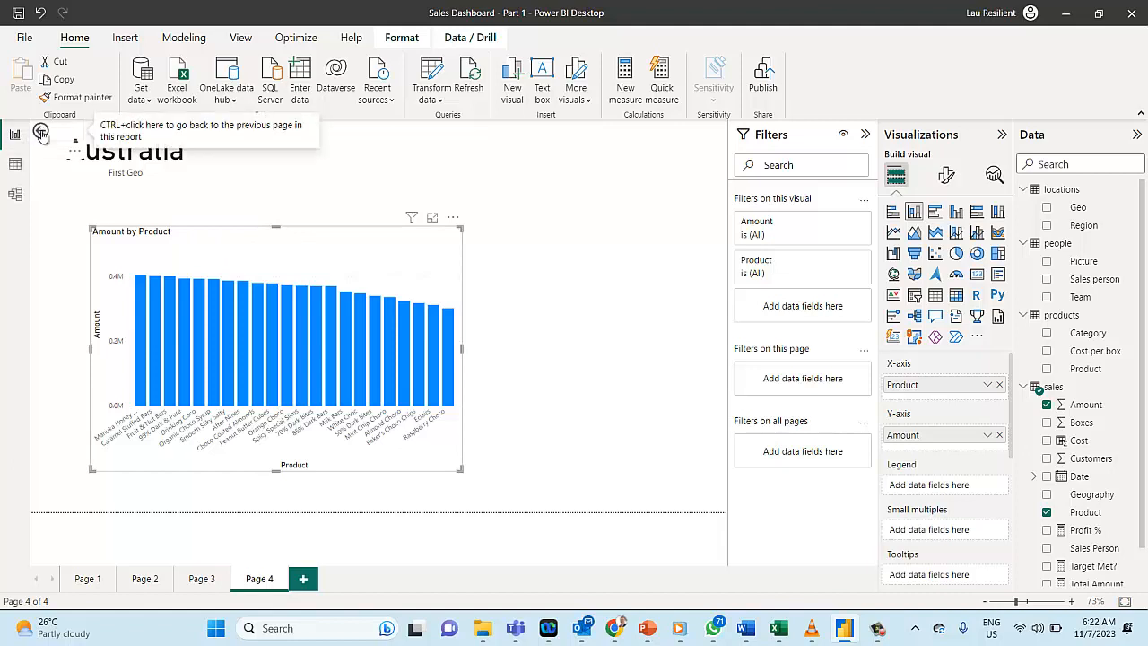
Test the new drillthrough from the UK column of Page 1's Amount by Geo chart to Page 4.
left_click(87, 578)
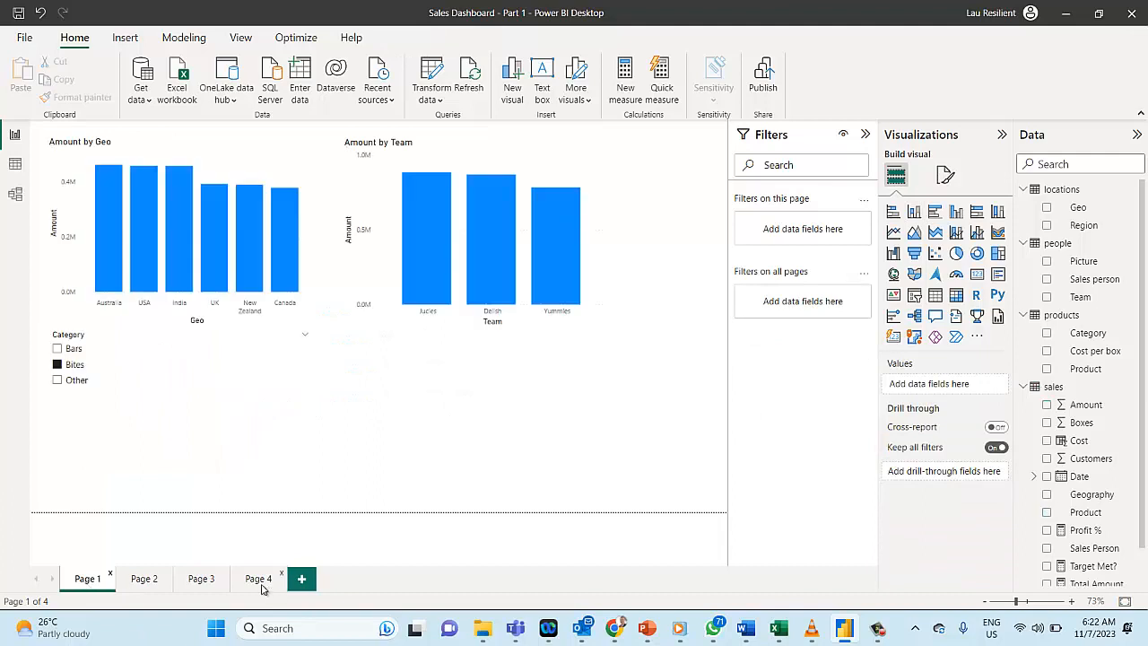
mouse_move(182, 272)
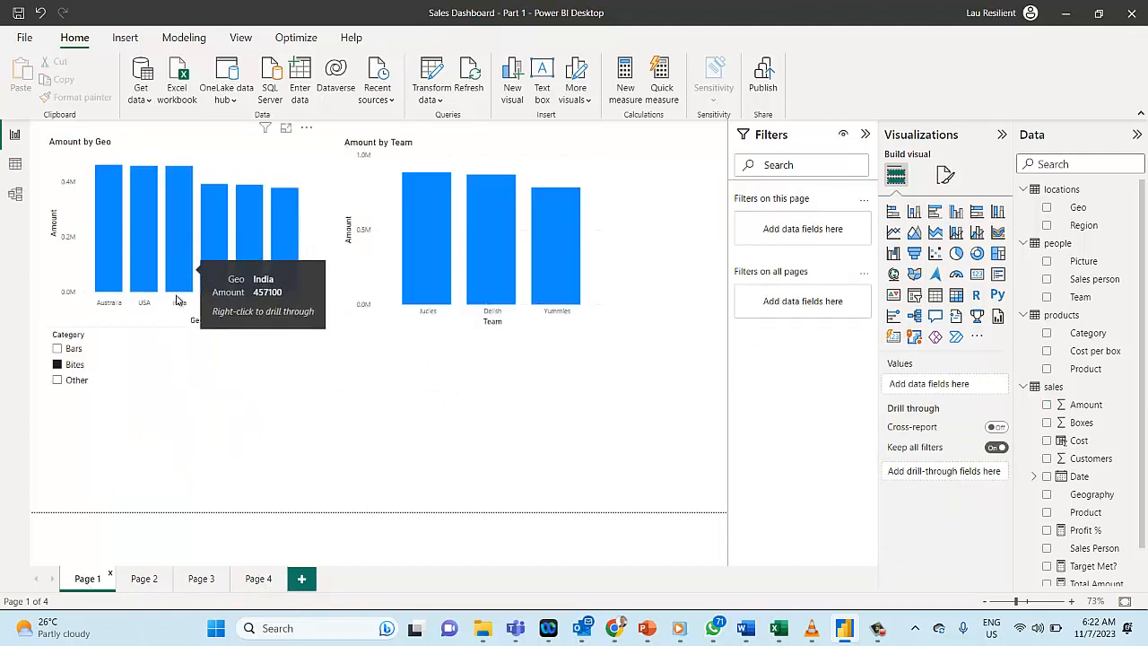
mouse_move(224, 227)
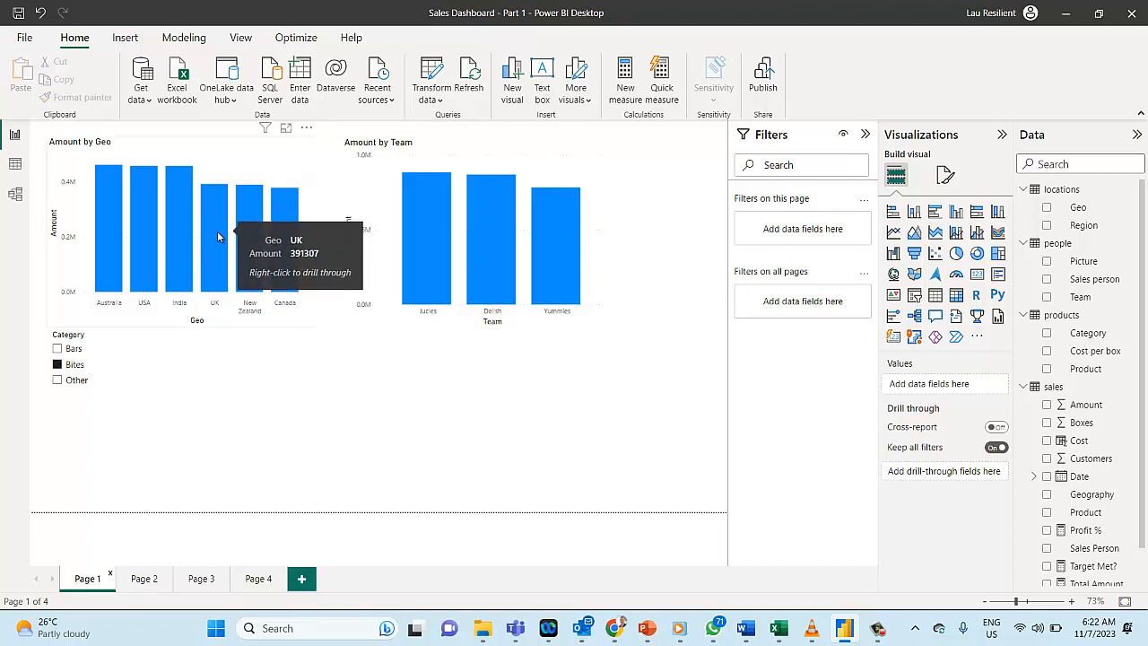
left_click(217, 233)
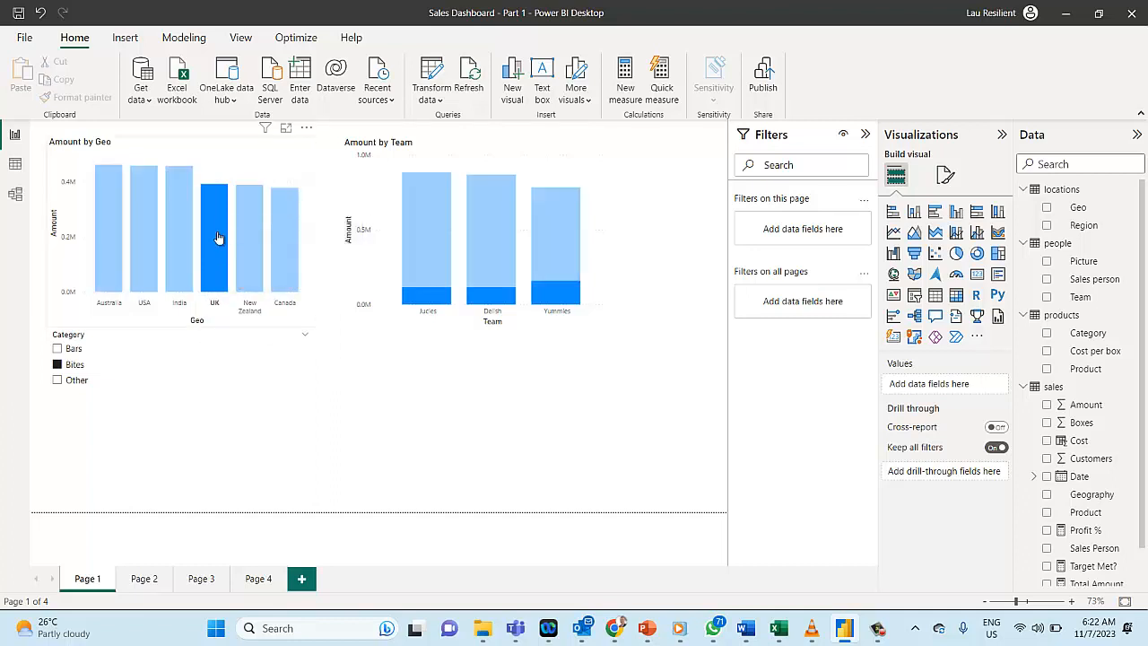
right_click(217, 237)
mouse_move(269, 339)
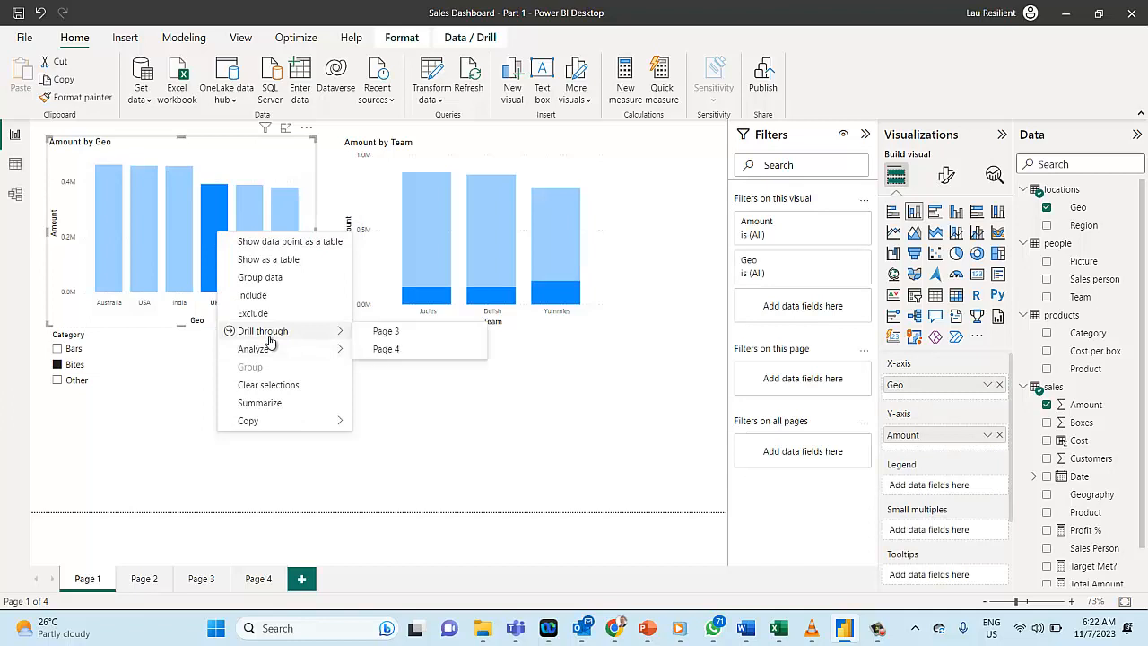
left_click(386, 349)
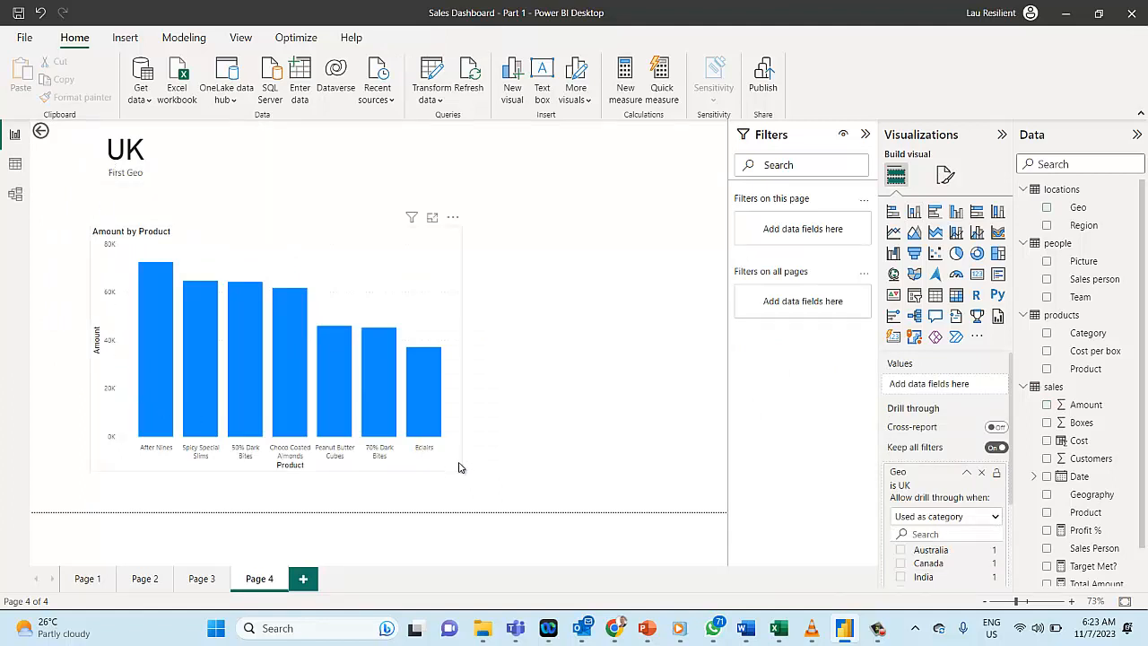
Reposition the Amount by Product chart on Page 4 and make it narrower.
left_click(428, 468)
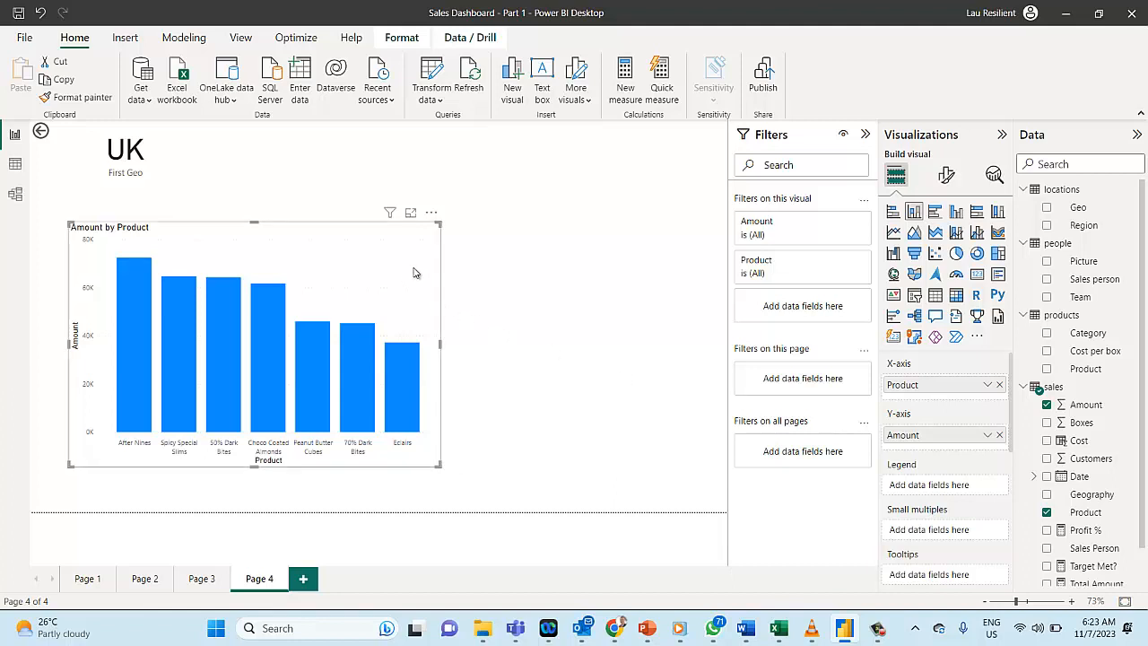
left_click_drag(434, 230, 382, 237)
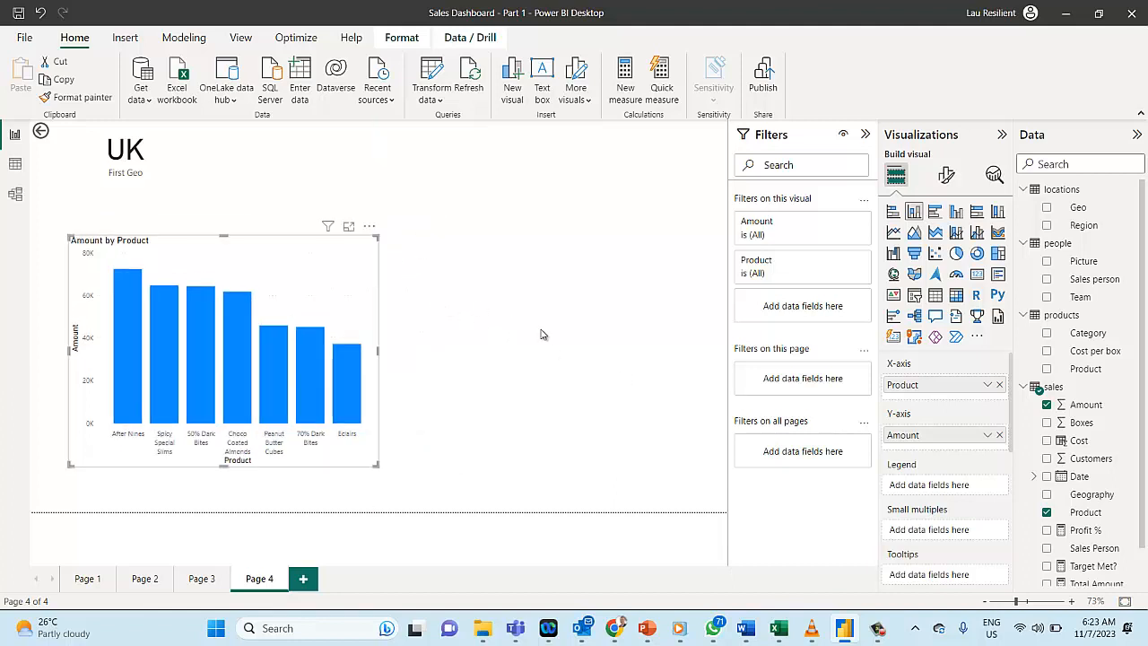
left_click(719, 374)
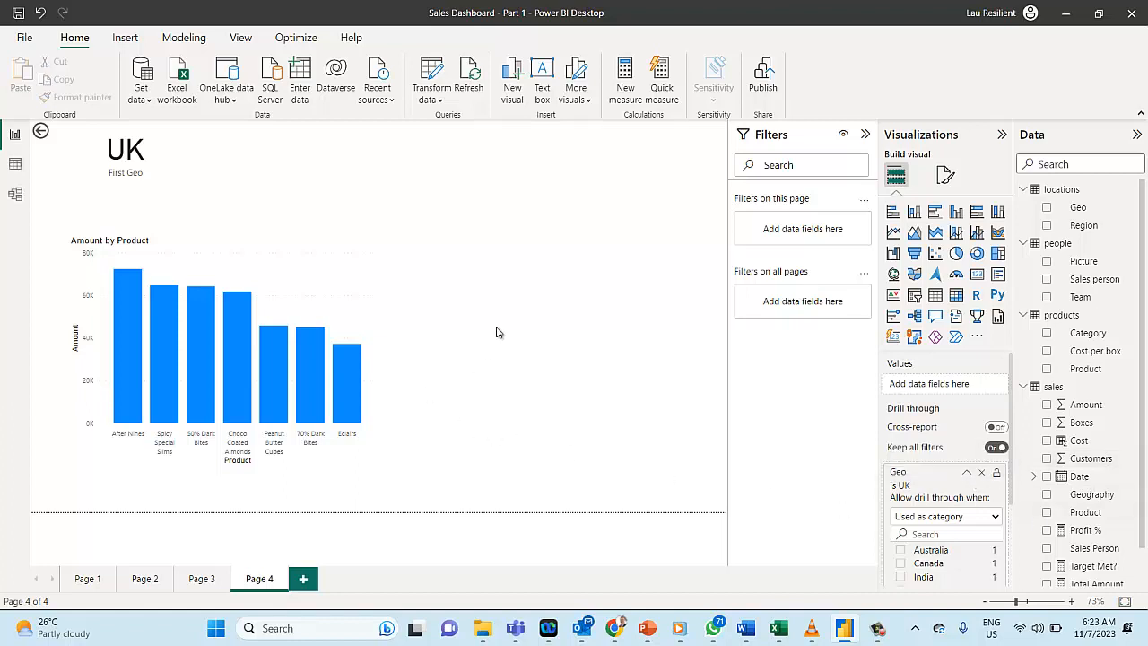
Examine the relationships linking the people and locations tables to the sales table in the data model.
left_click(7, 195)
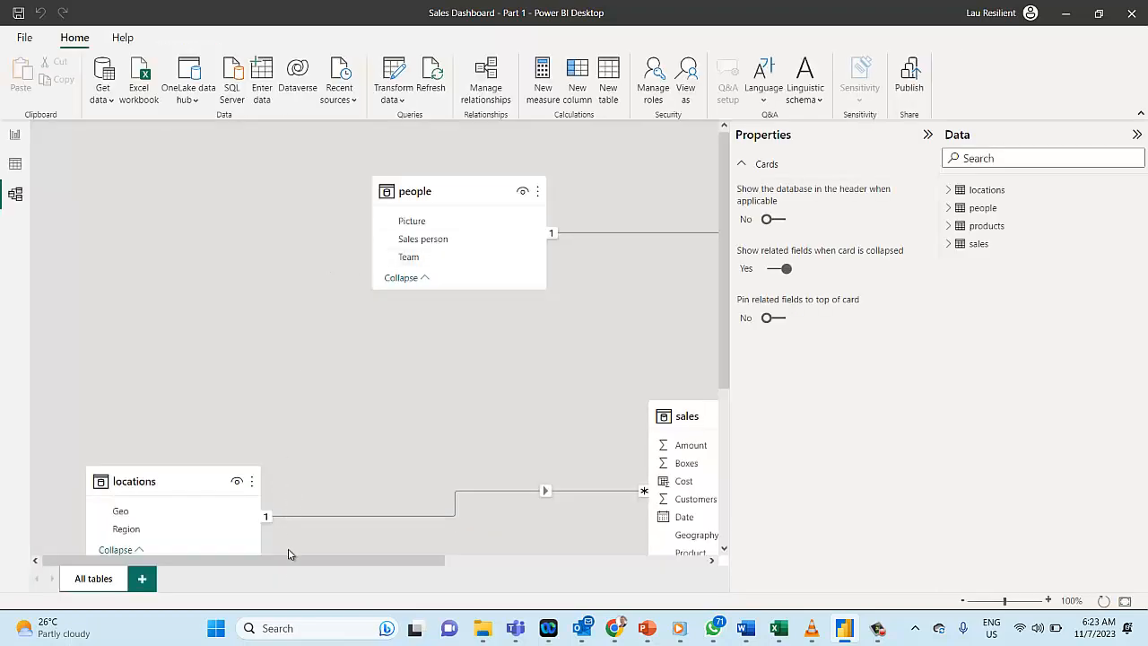
left_click_drag(288, 556, 499, 569)
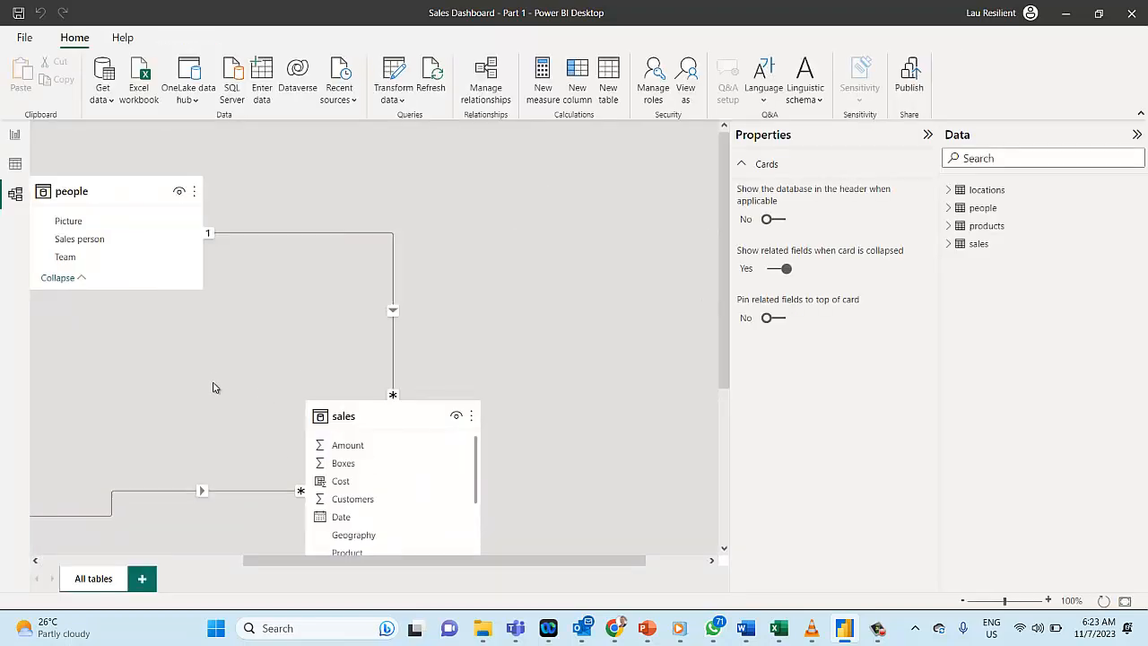
Return from the data model to the report and compare Page 1's Category selection with the drillthrough filters on Page 4.
scroll(101, 511, "down", 2)
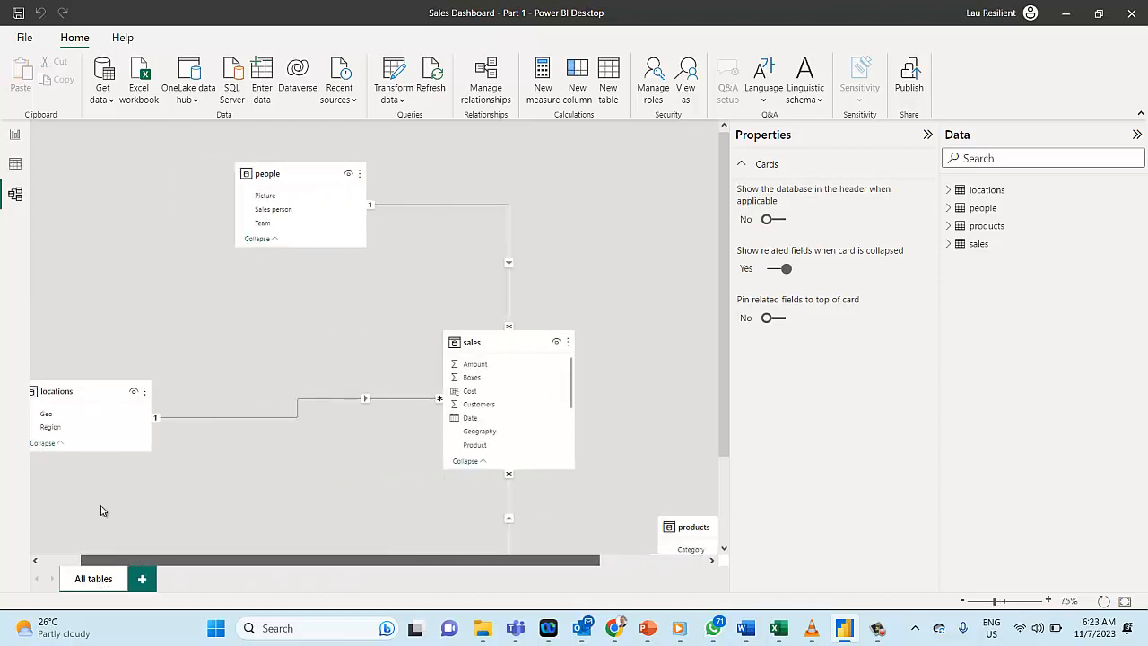
left_click(14, 136)
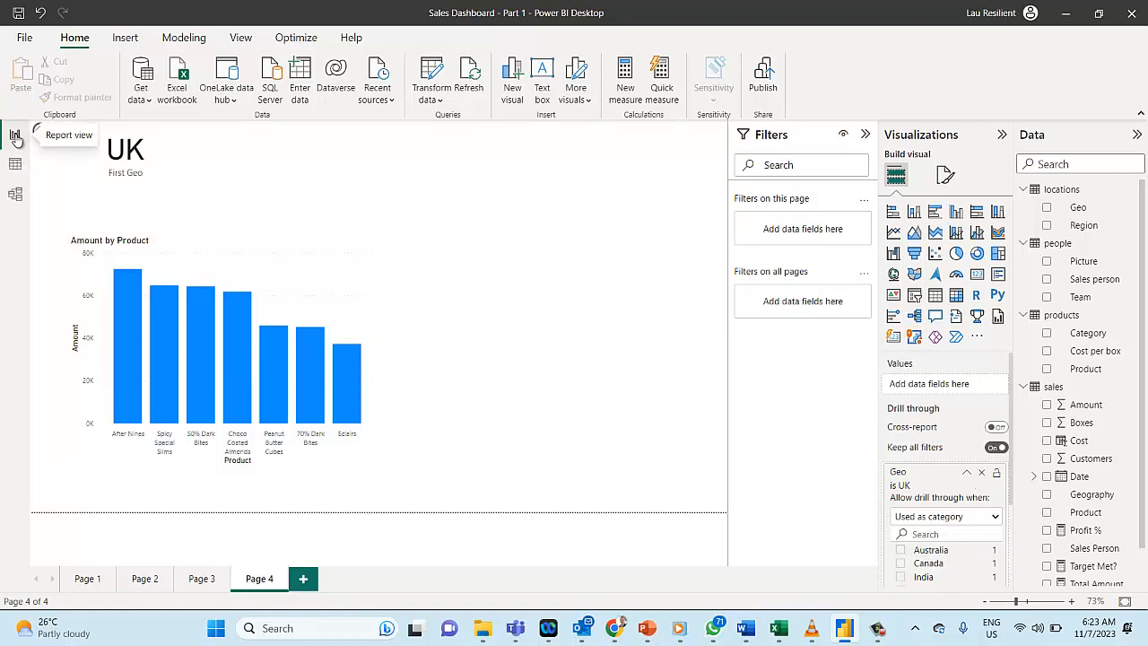
left_click(87, 578)
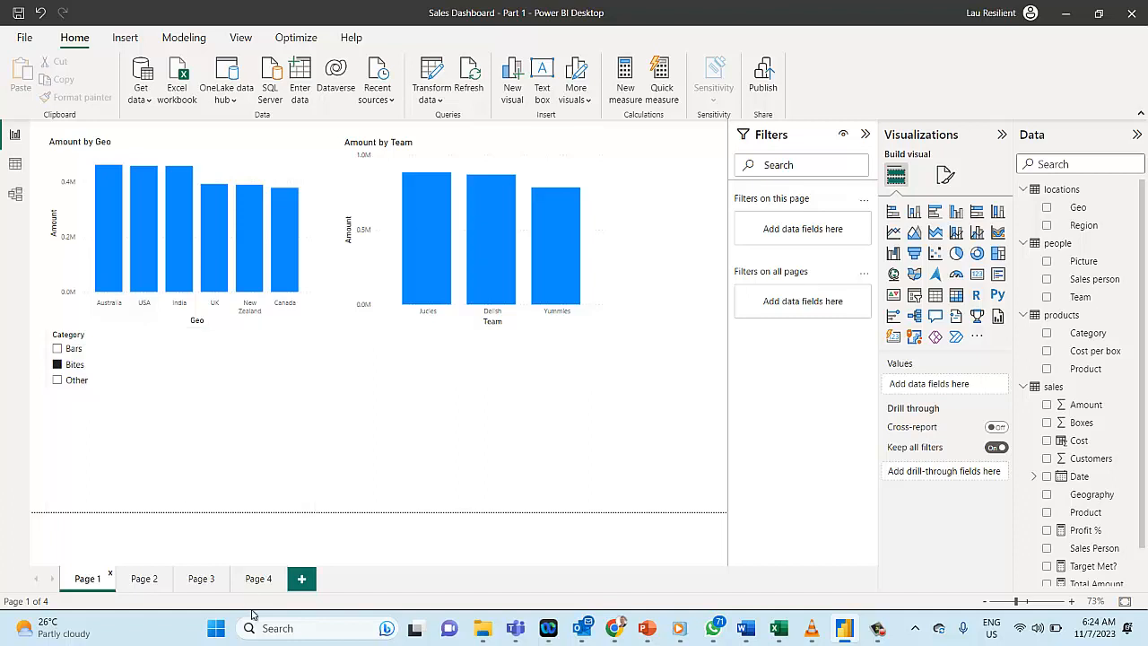
scroll(965, 514, "down", 3)
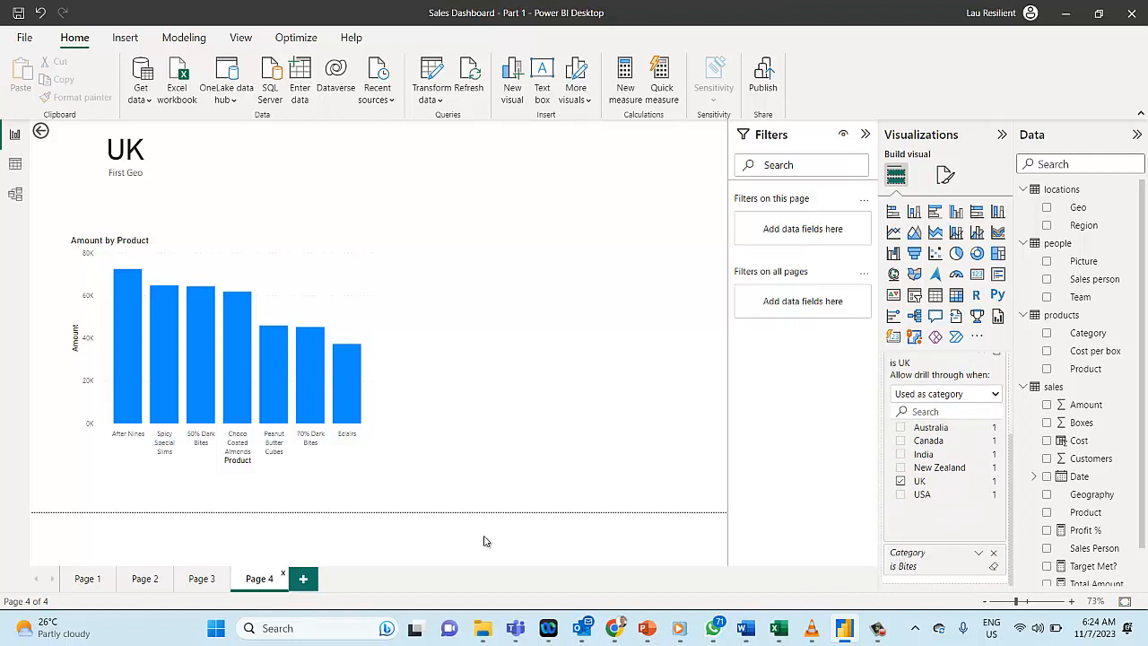
Filter Page 1 to the Bars category and drill through from the USA column of Amount by Geo to Page 4.
left_click(83, 580)
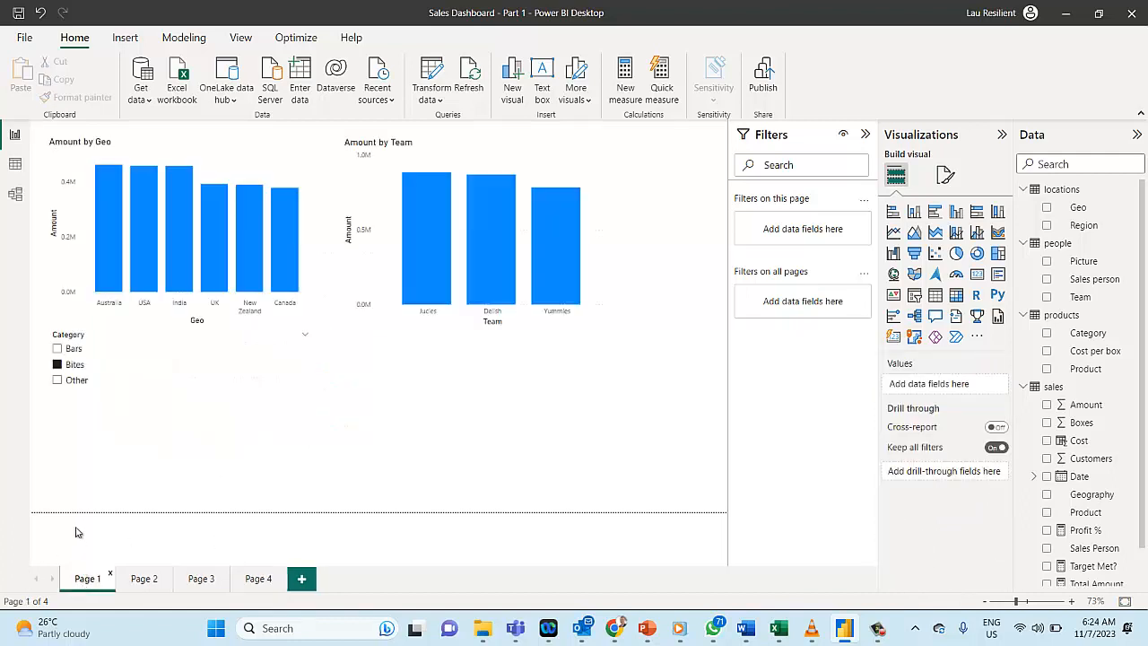
left_click(57, 349)
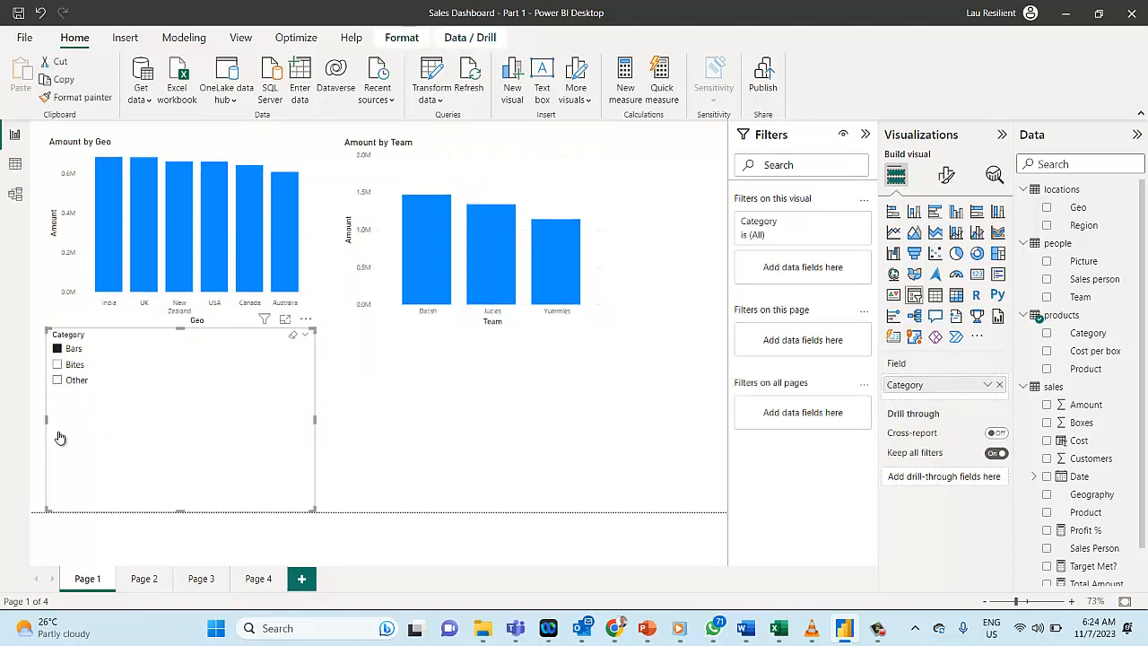
right_click(212, 253)
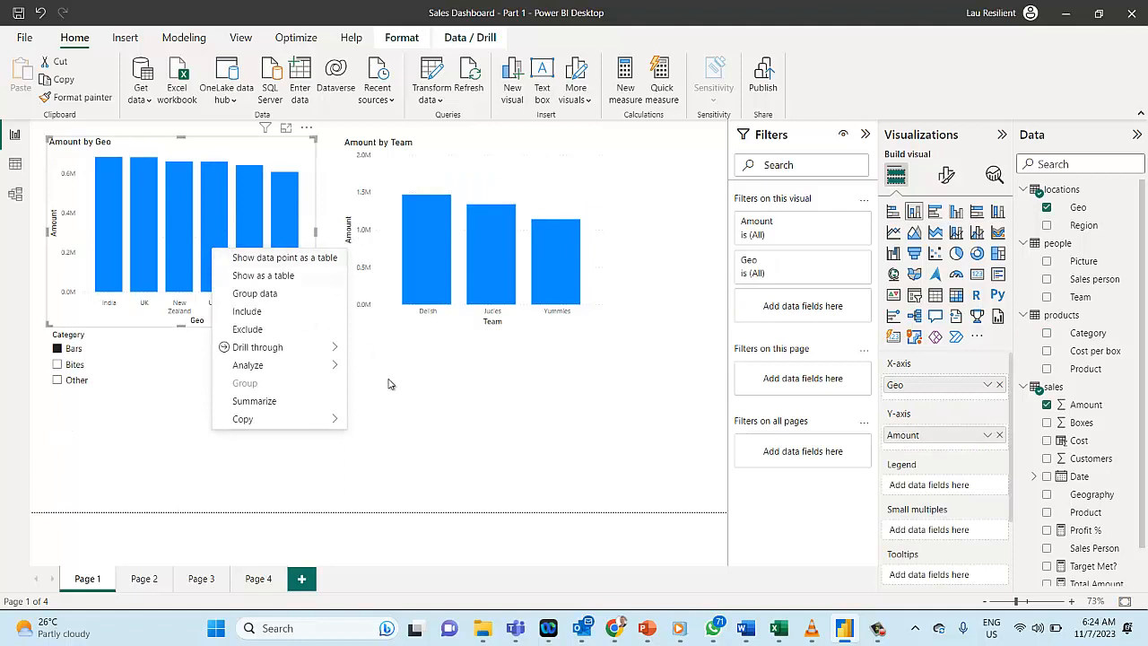
left_click(218, 225)
left_click(220, 229)
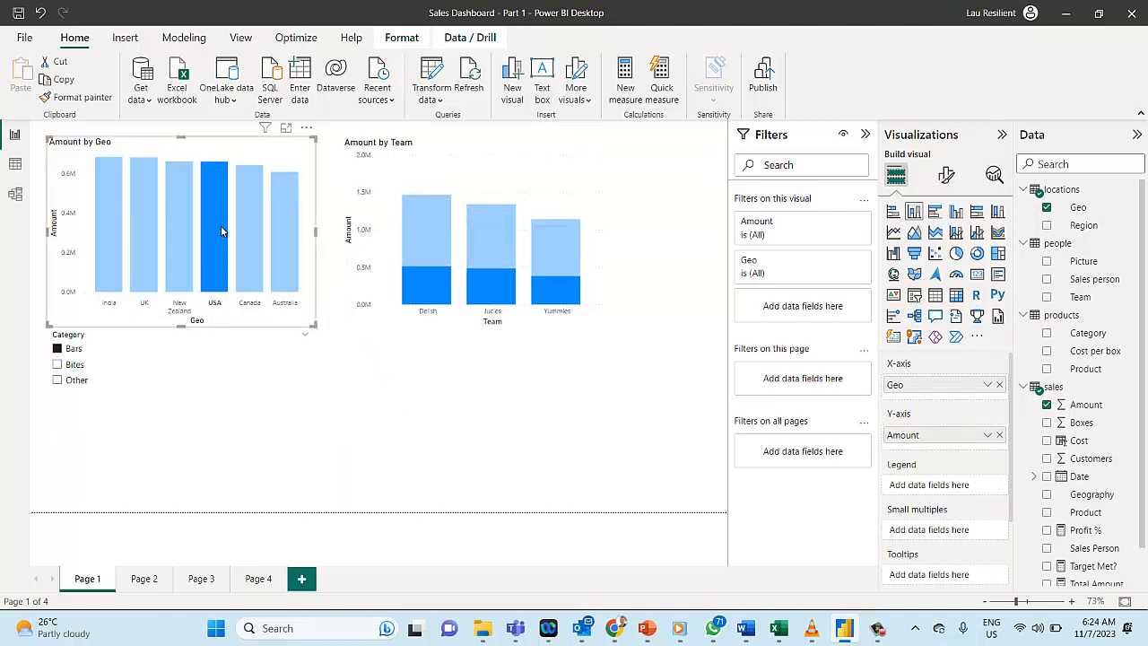
right_click(223, 232)
mouse_move(296, 328)
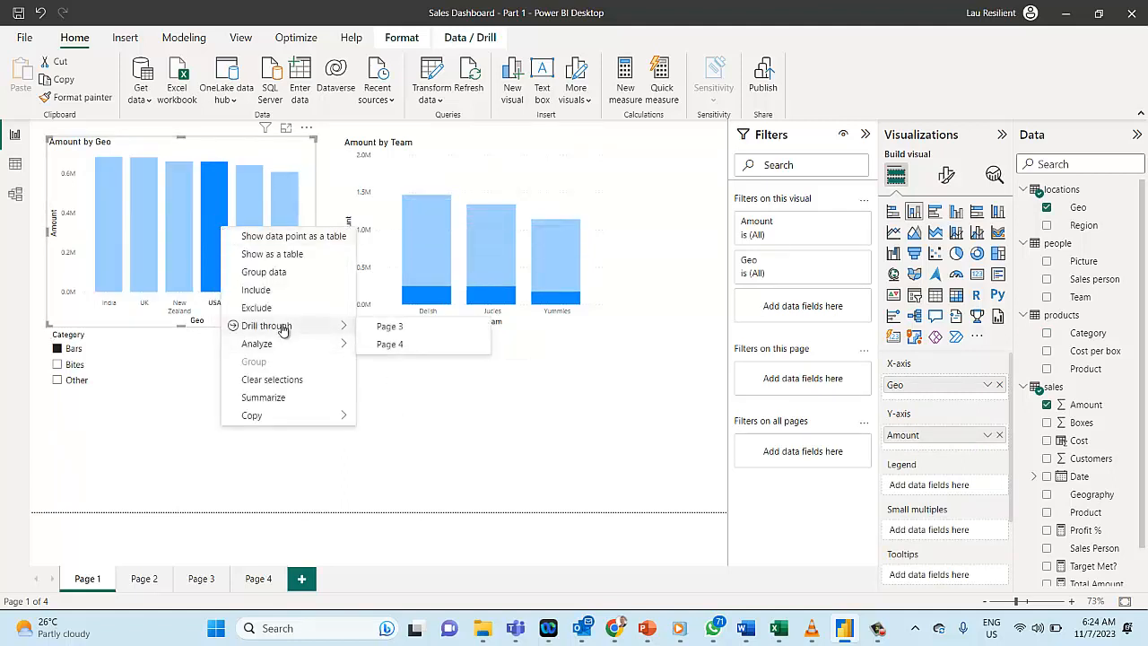
left_click(397, 346)
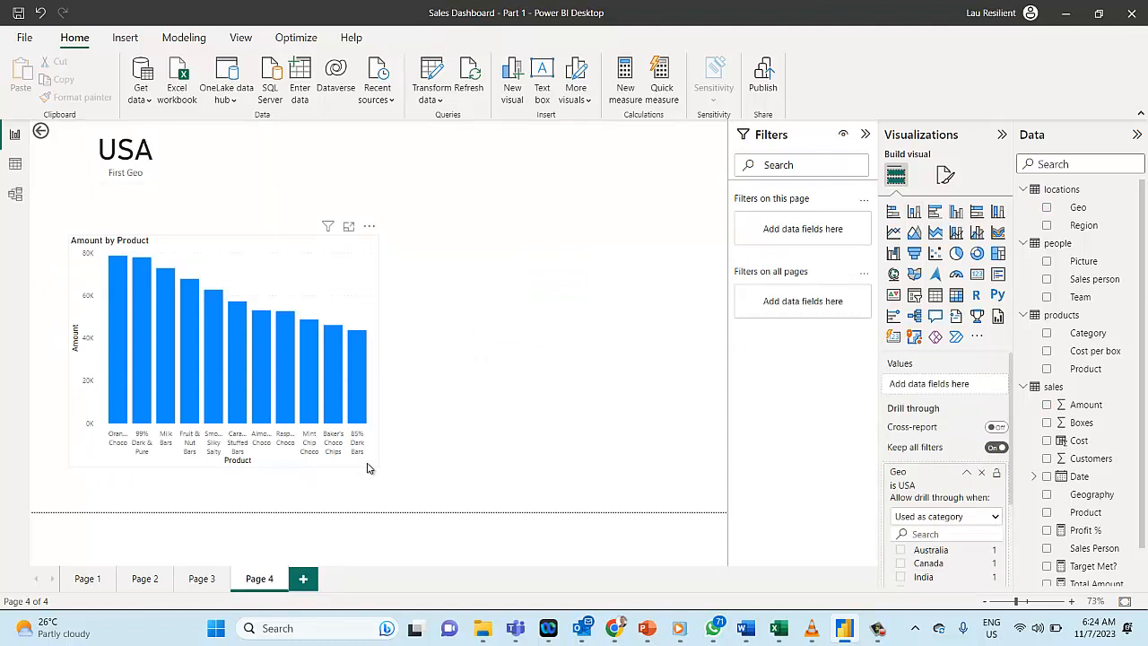
Examine the Geo and Category drillthrough filters applied to Page 4.
left_click(386, 391)
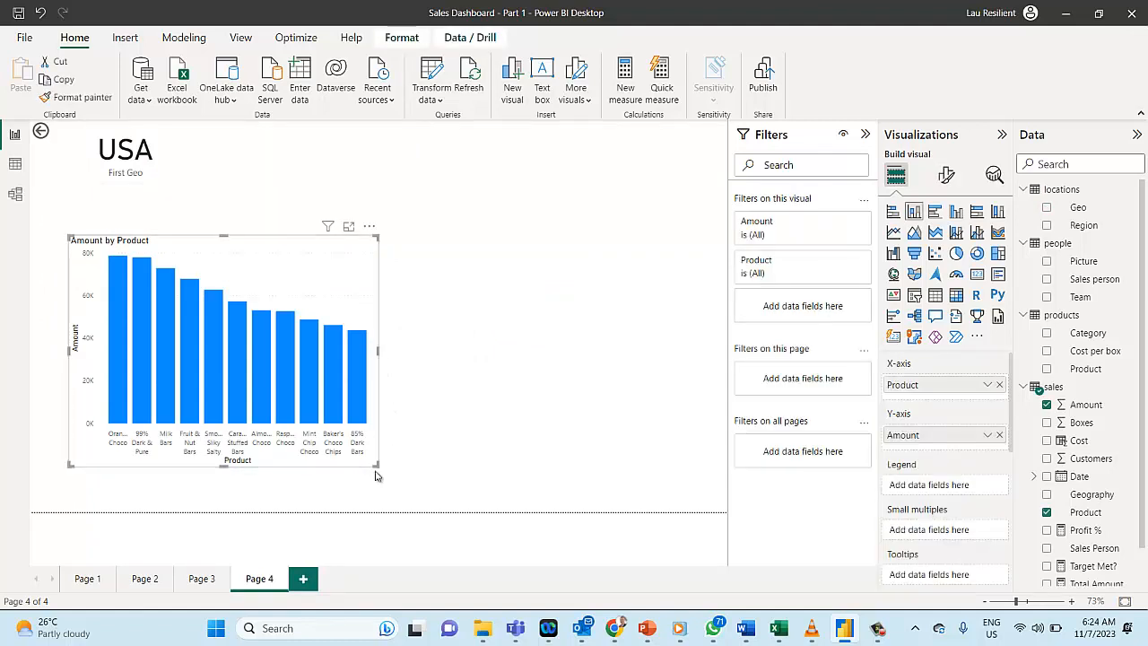
scroll(915, 481, "down", 10)
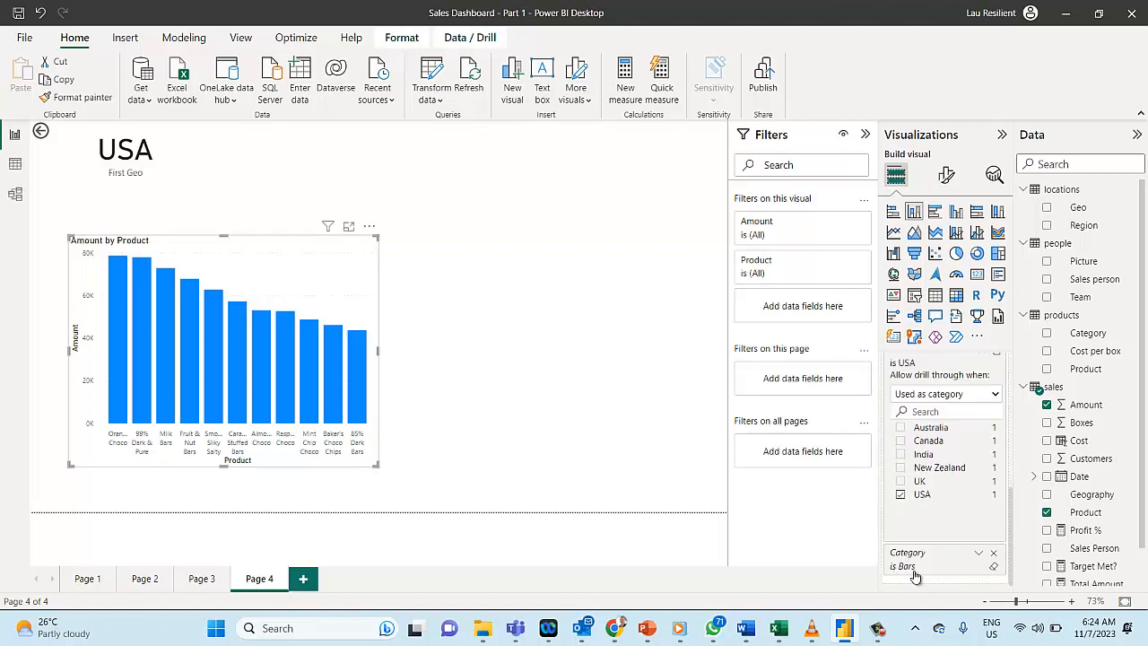
Switch to the Word document "Drillthrough in Power BI" and read the section on Keep all filters and transient filters shown in italics.
mouse_move(745, 627)
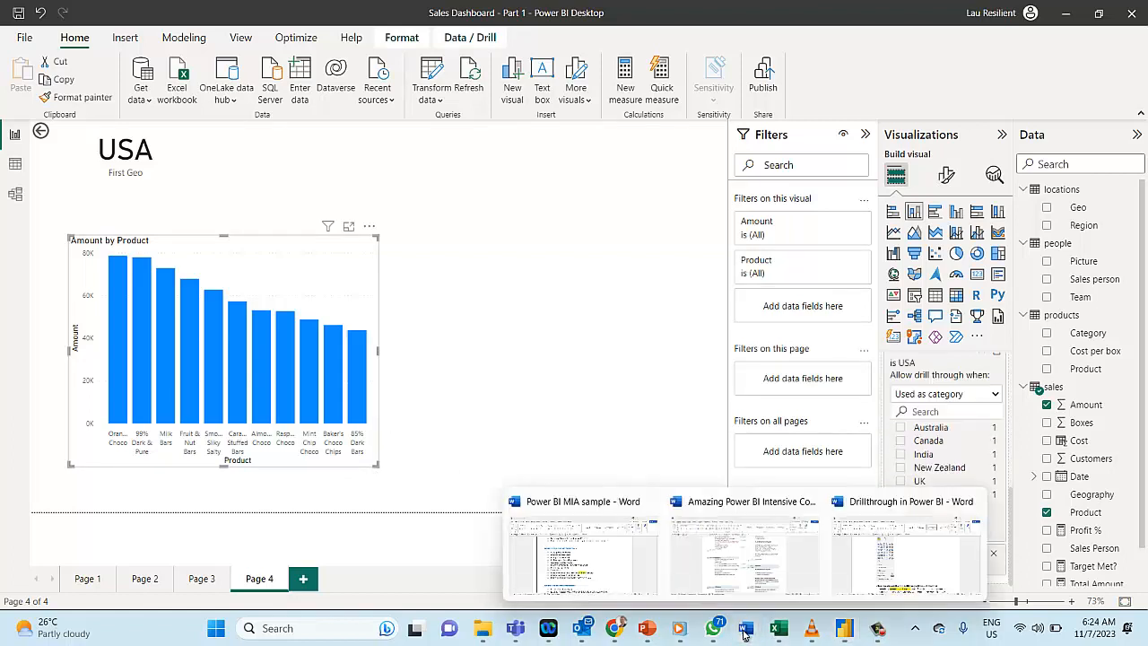
left_click(902, 546)
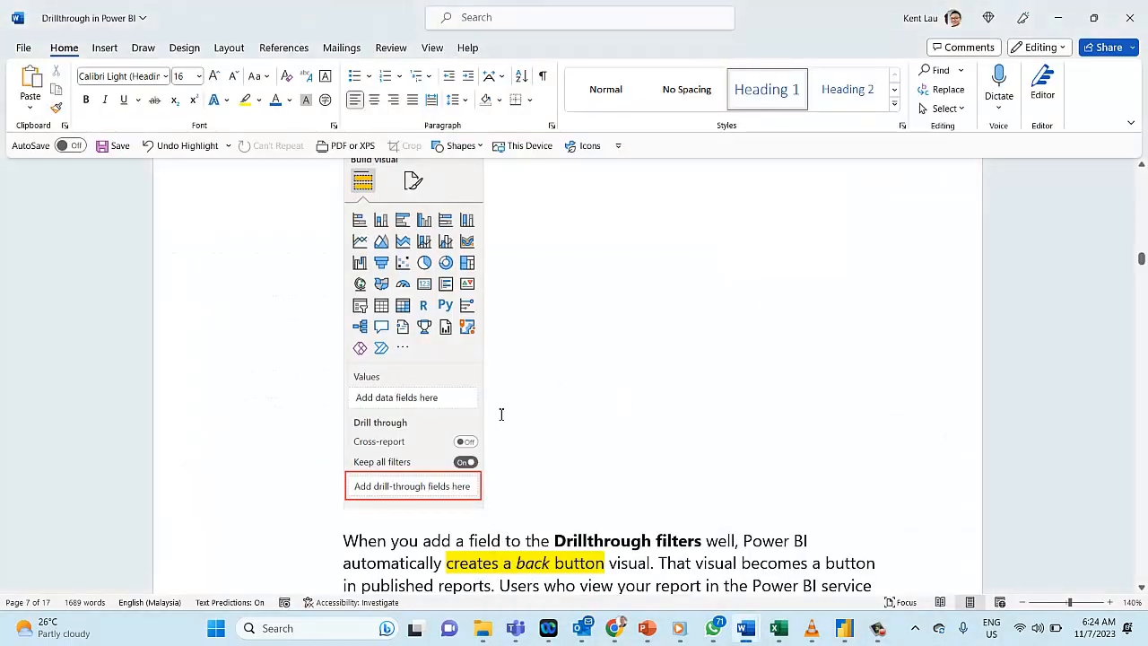
scroll(502, 414, "down", 10)
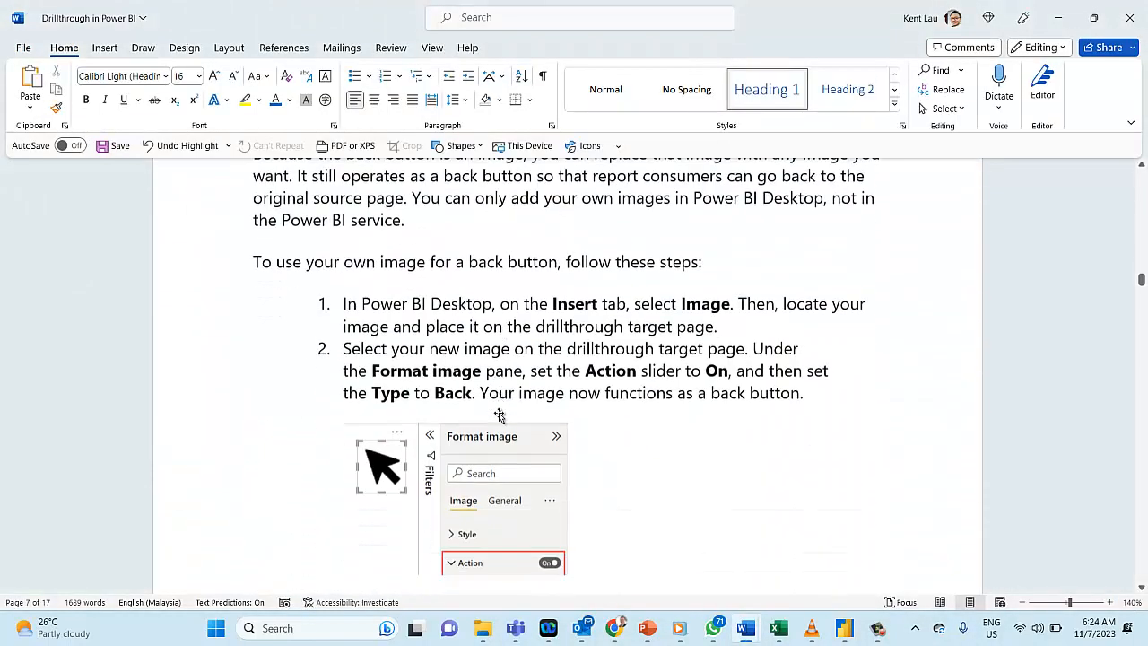
scroll(500, 415, "down", 10)
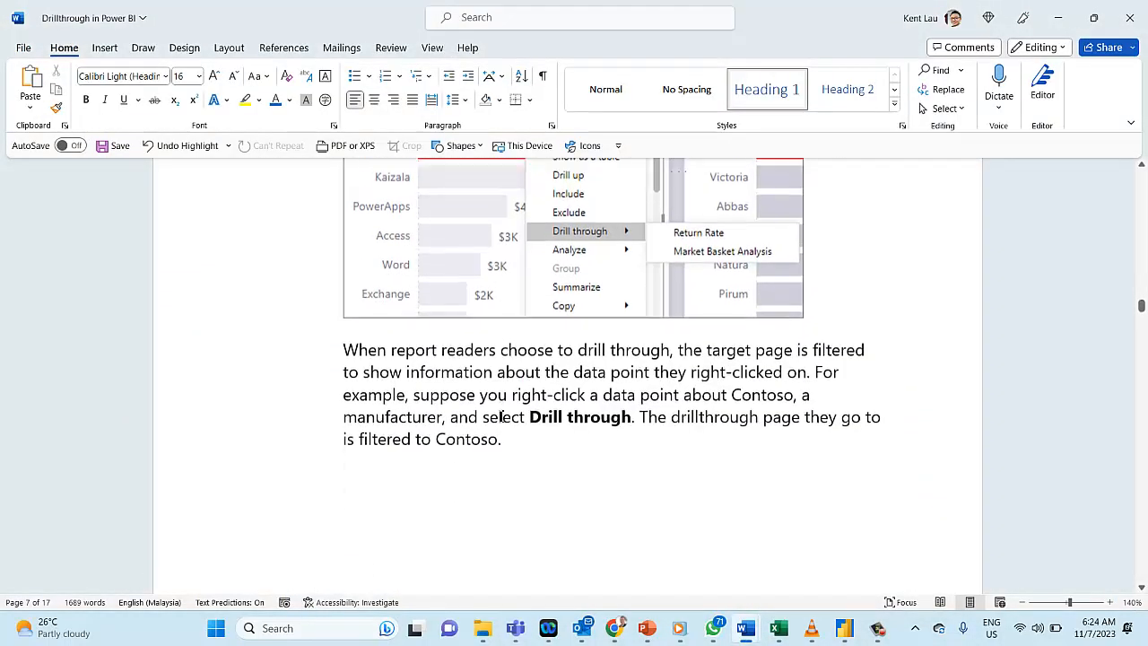
scroll(499, 415, "down", 8)
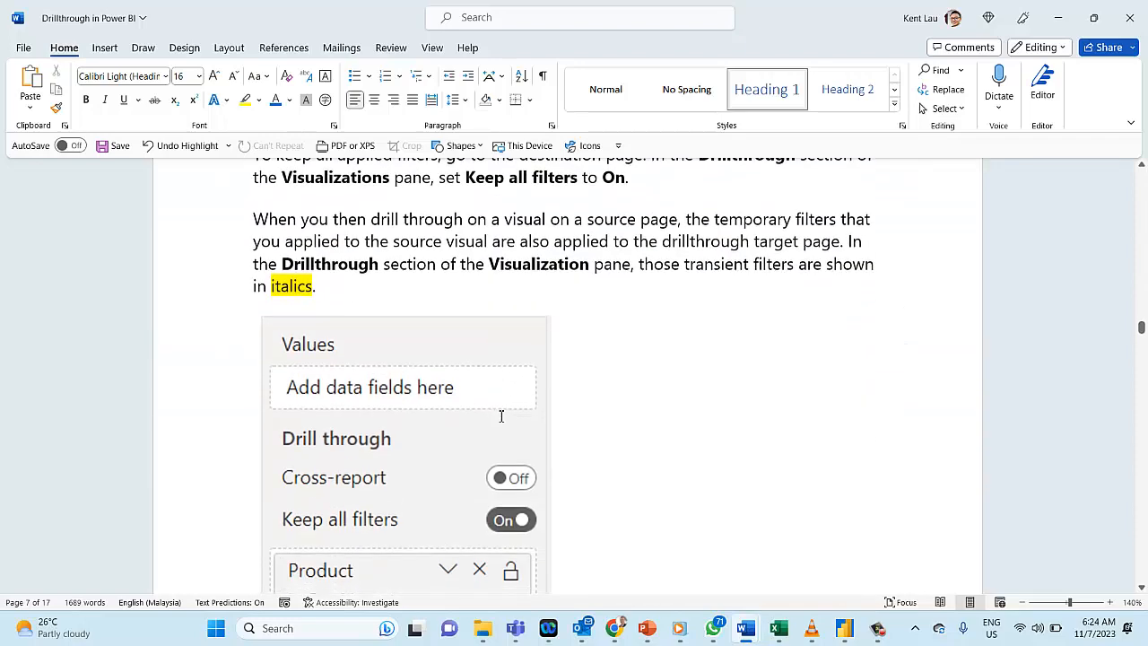
scroll(502, 416, "up", 3)
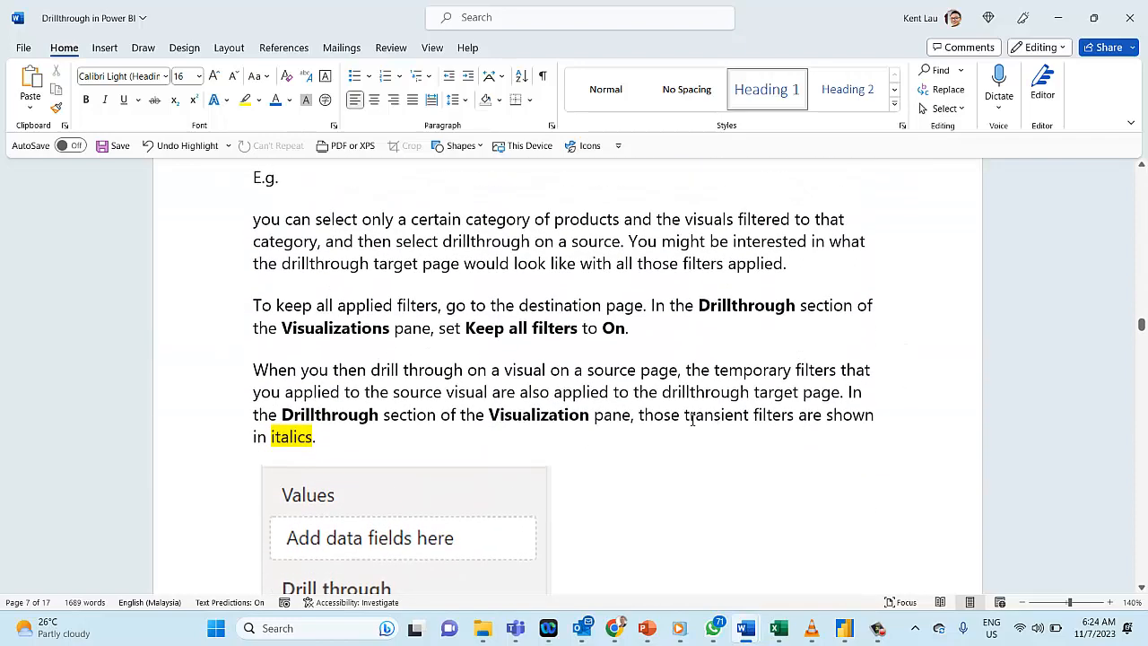
scroll(422, 447, "down", 3)
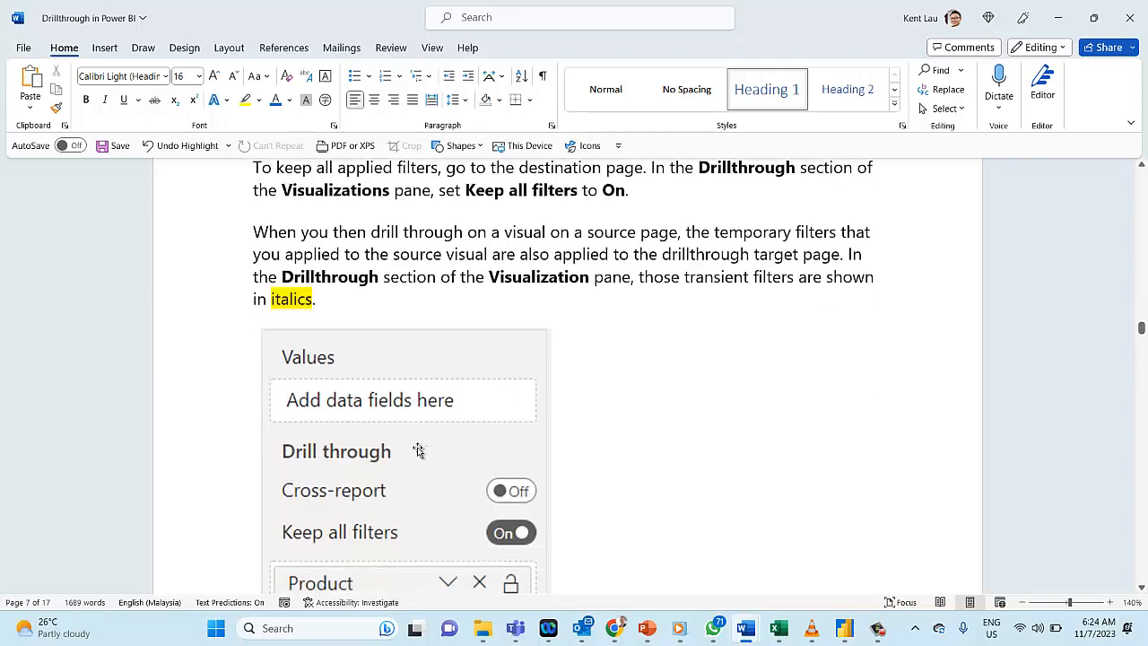
scroll(325, 371, "up", 1)
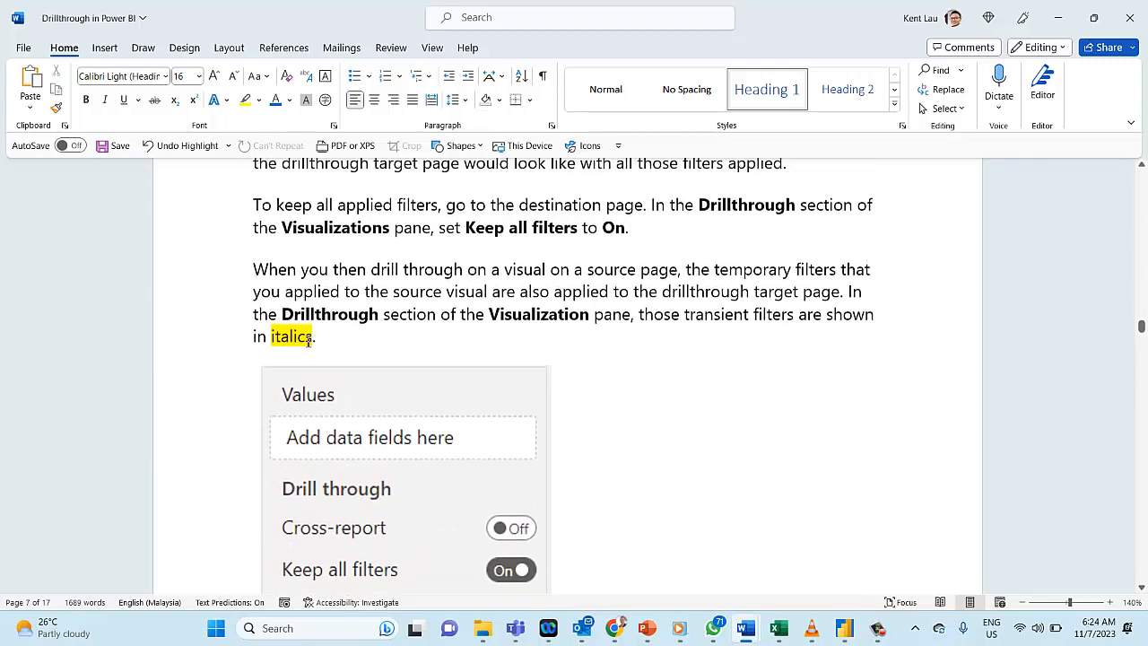